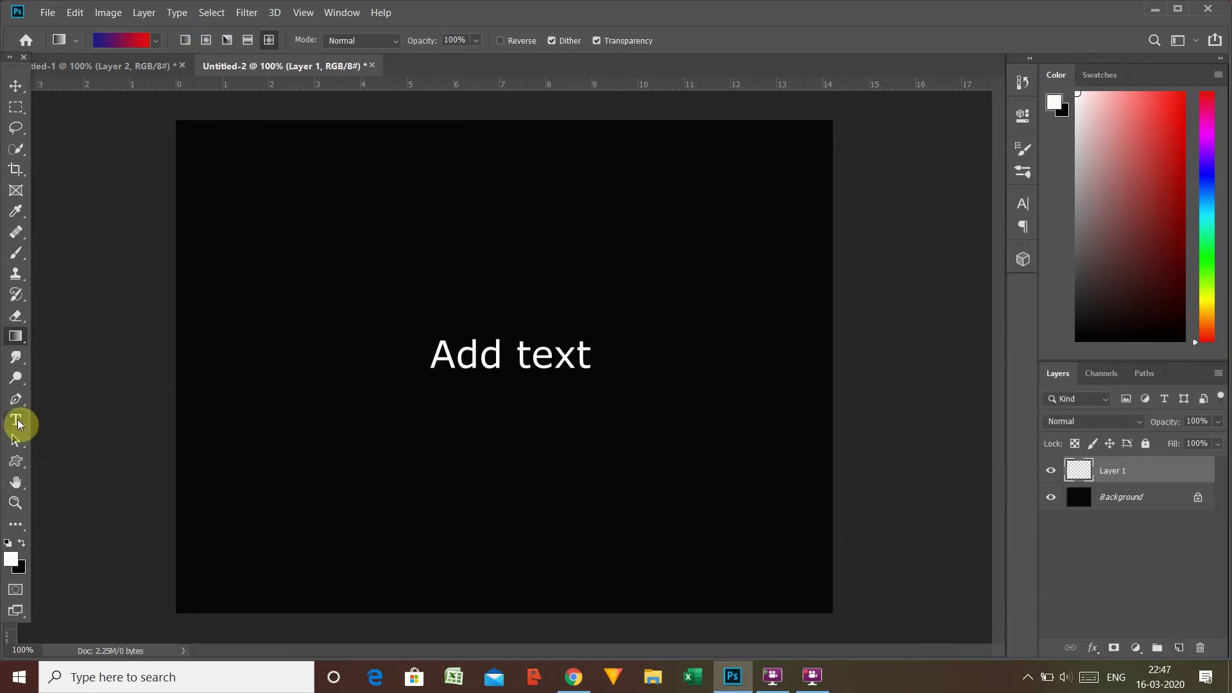
Add the white horizontal text "ART" near the middle of the black canvas on Layer 1
left_click(17, 422)
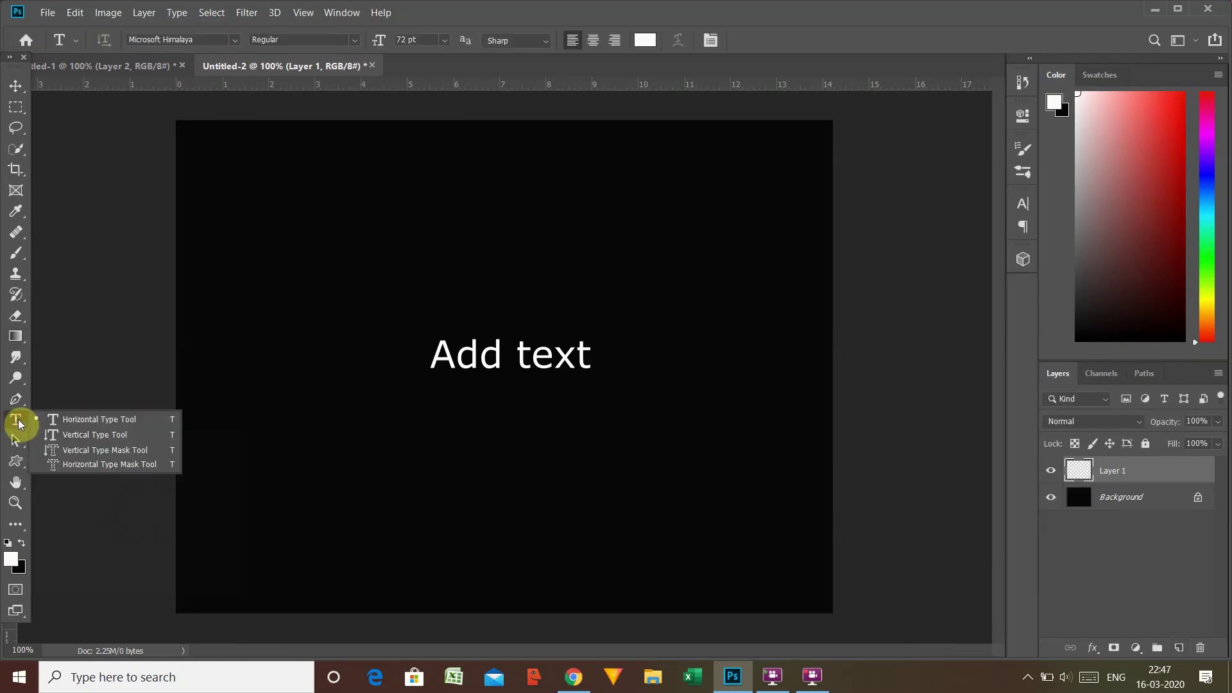
left_click(71, 421)
left_click(376, 319)
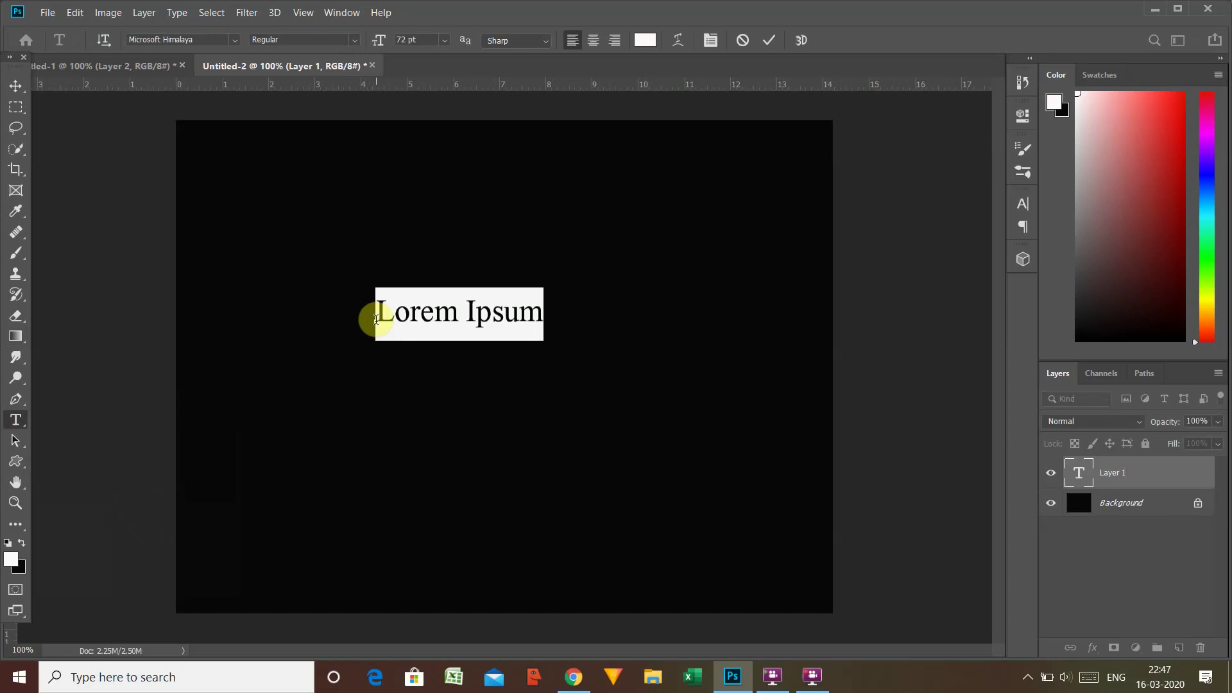
type("ART")
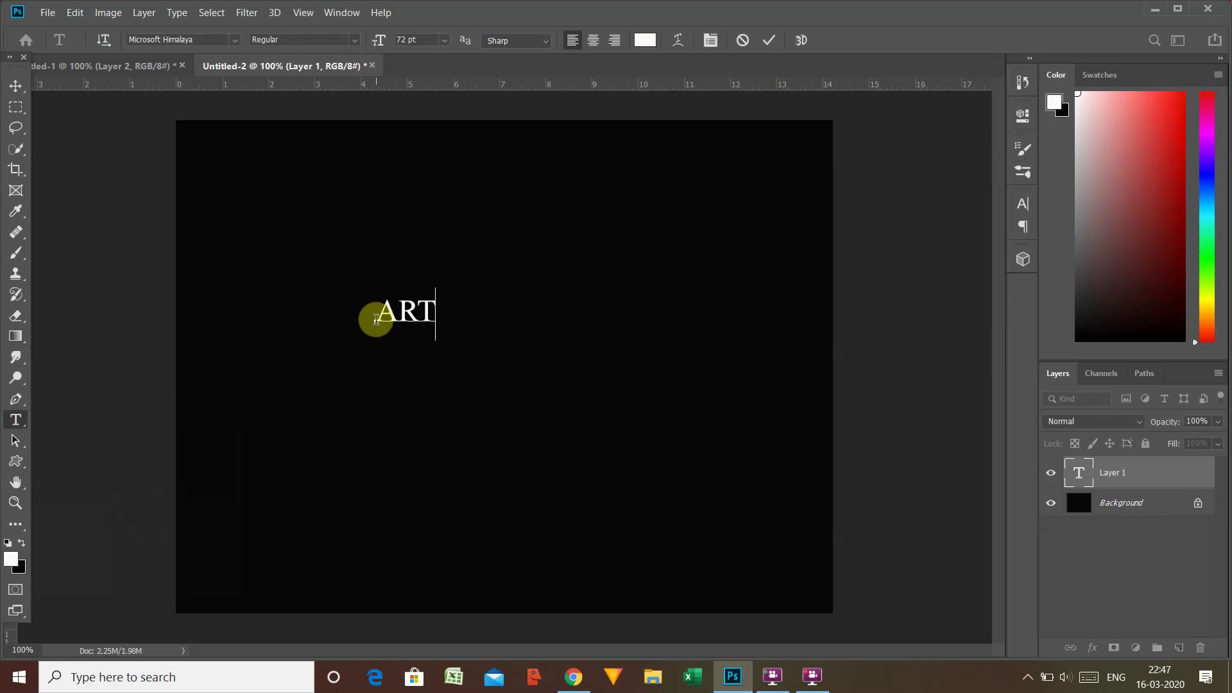
left_click(468, 451)
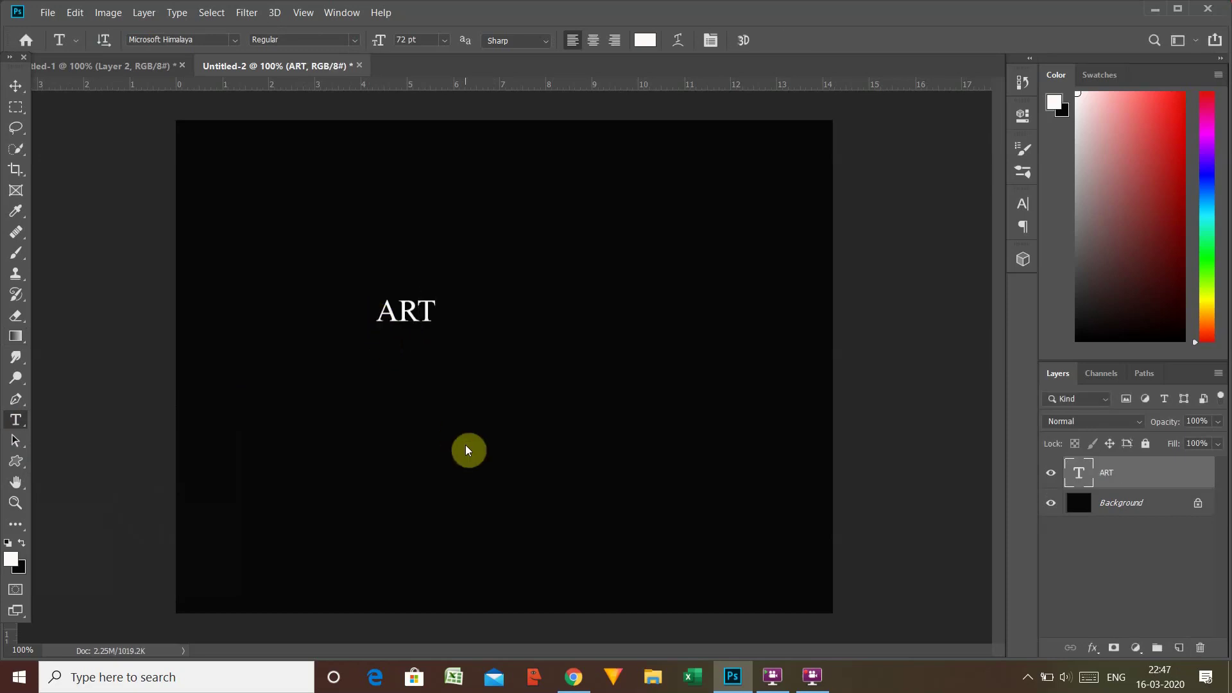
Scale the ART text up to about 853% with Free Transform and centre it on the canvas
key("ctrl+t")
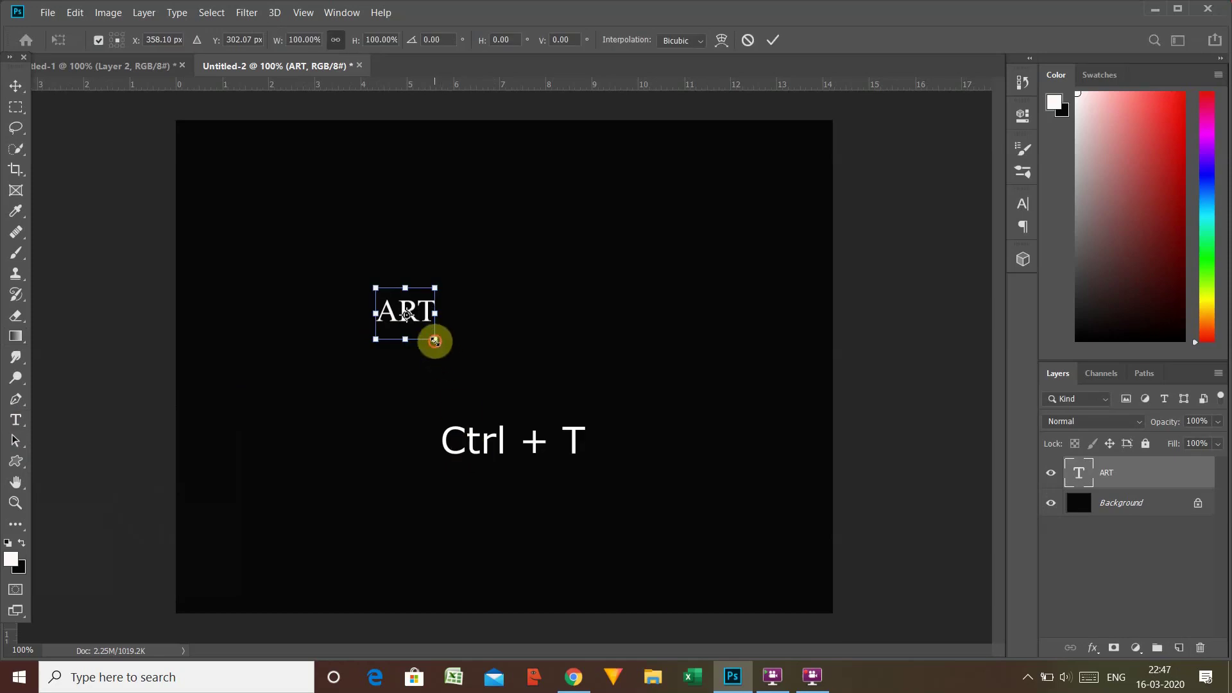
left_click_drag(435, 339, 690, 494)
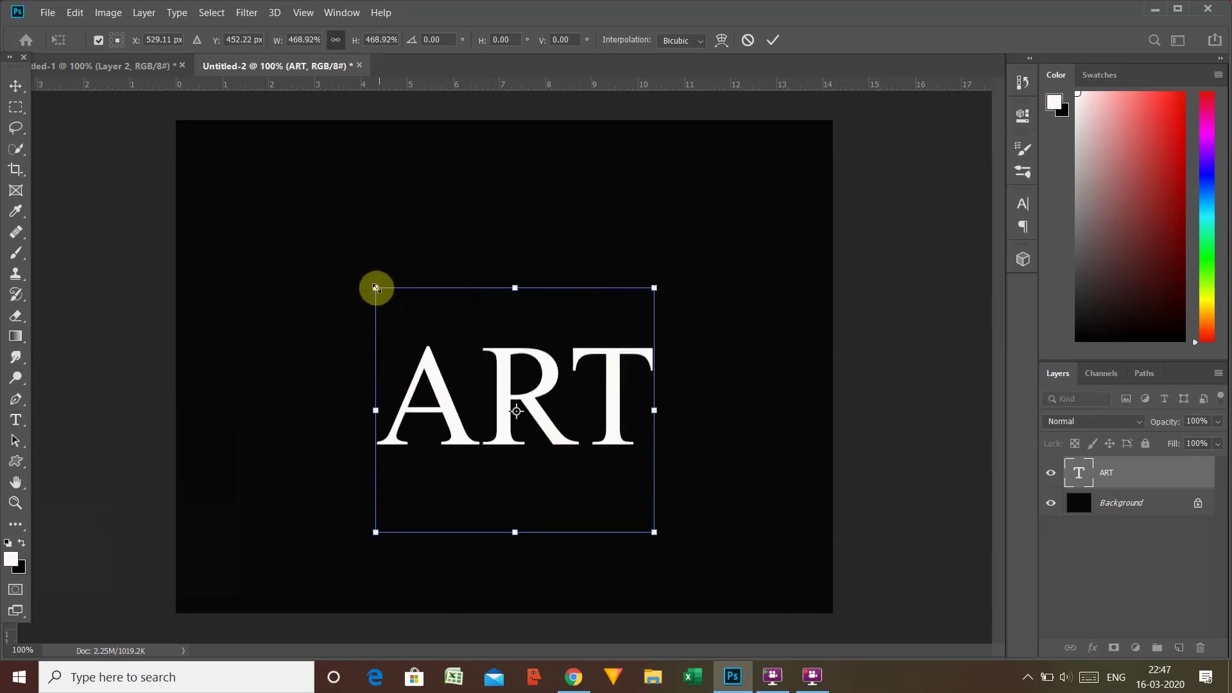
left_click_drag(376, 288, 273, 172)
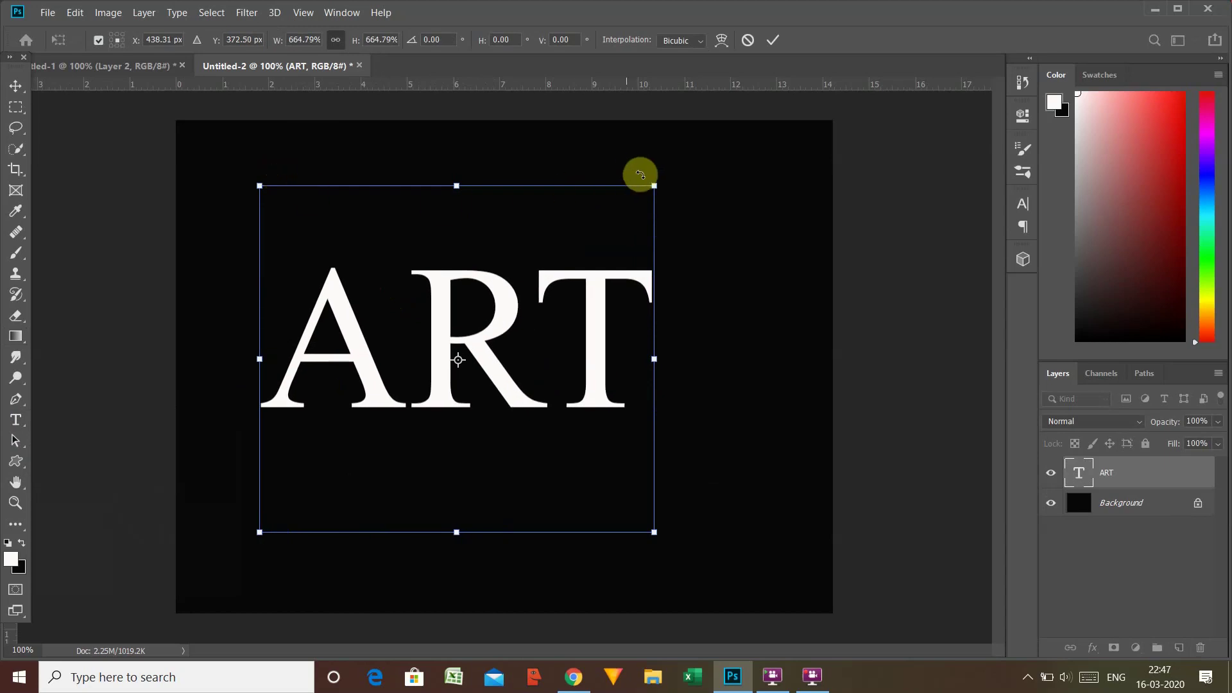
left_click_drag(653, 186, 728, 157)
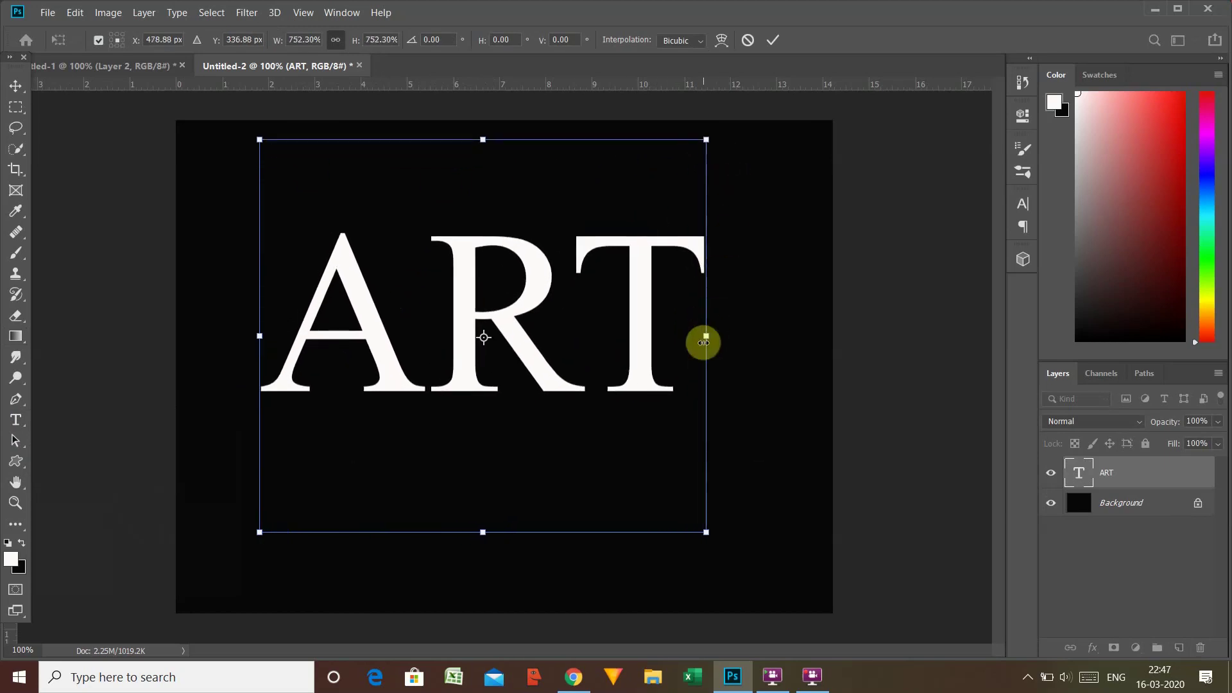
left_click_drag(709, 340, 741, 347)
left_click_drag(599, 371, 597, 408)
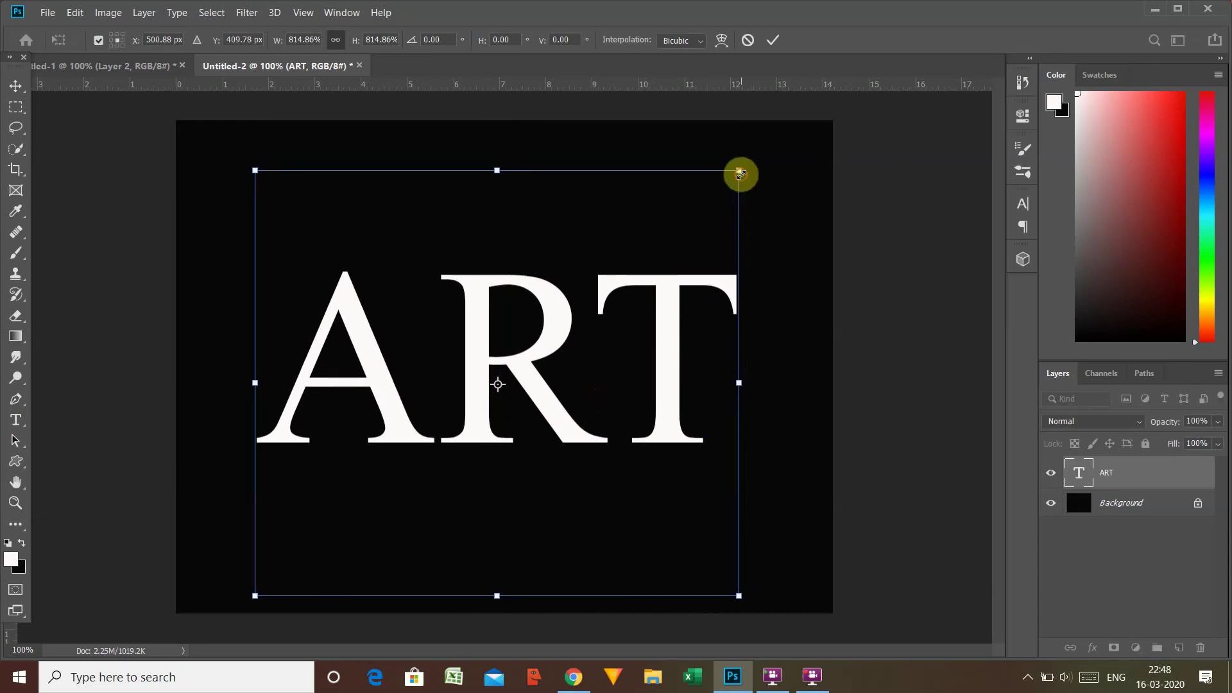
left_click_drag(740, 174, 753, 157)
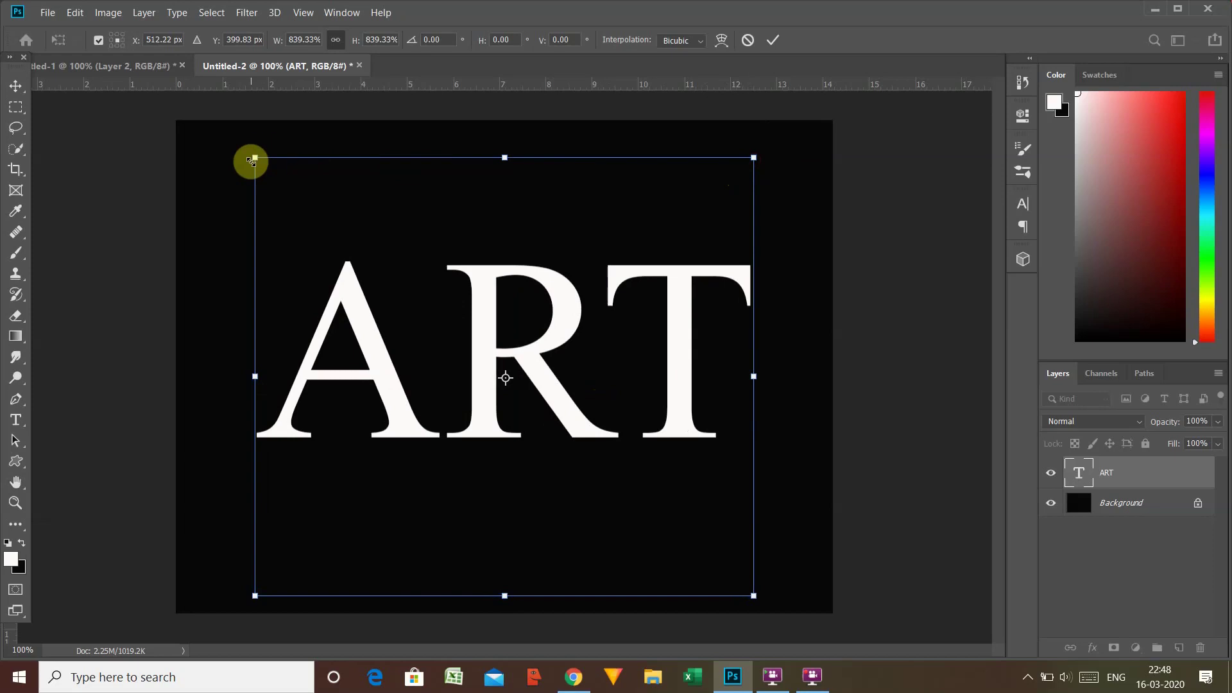
left_click_drag(254, 158, 245, 153)
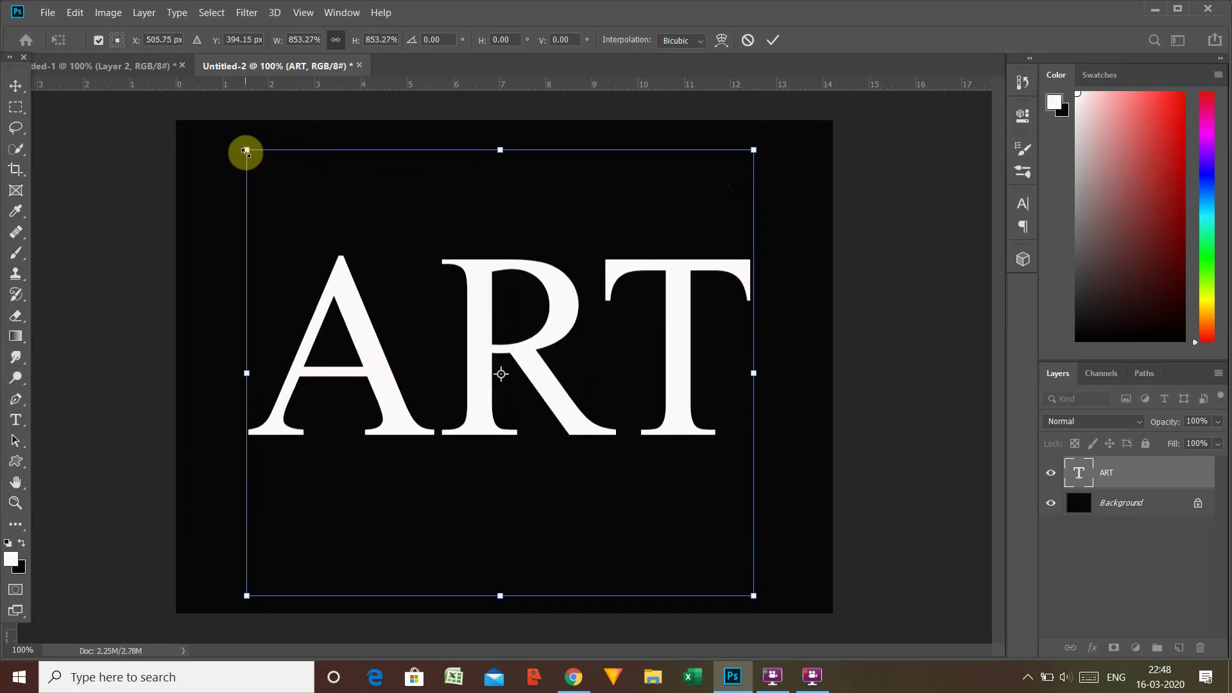
left_click_drag(489, 321, 493, 323)
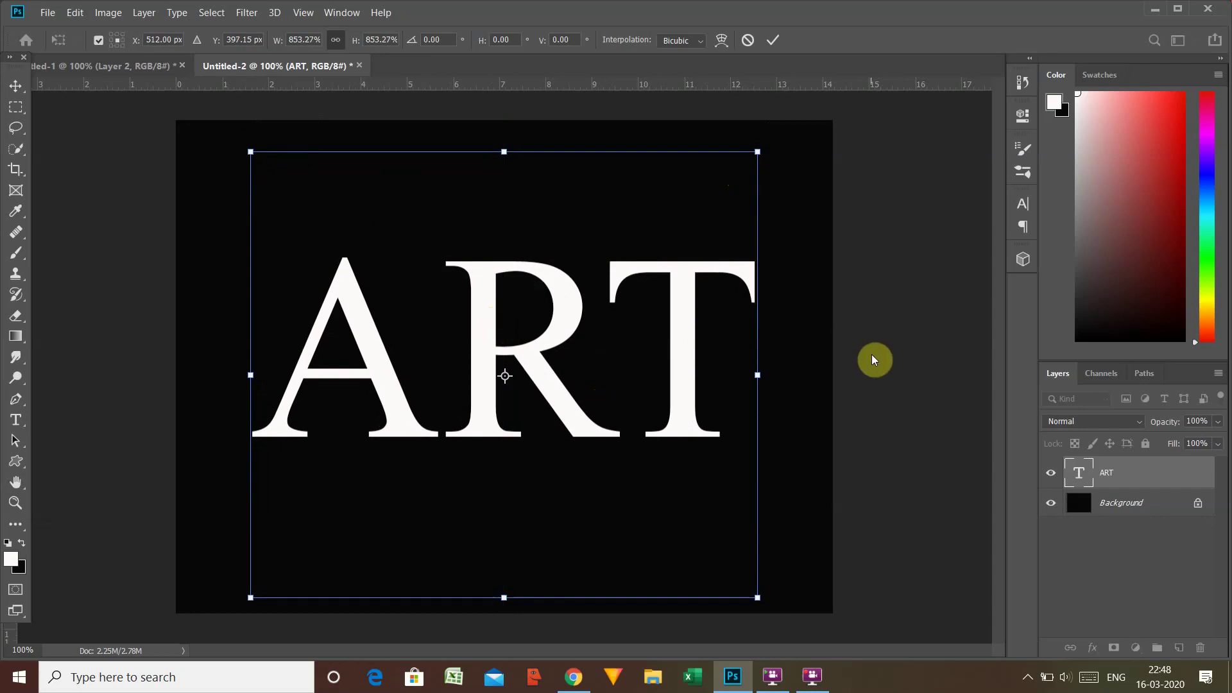
key("Return")
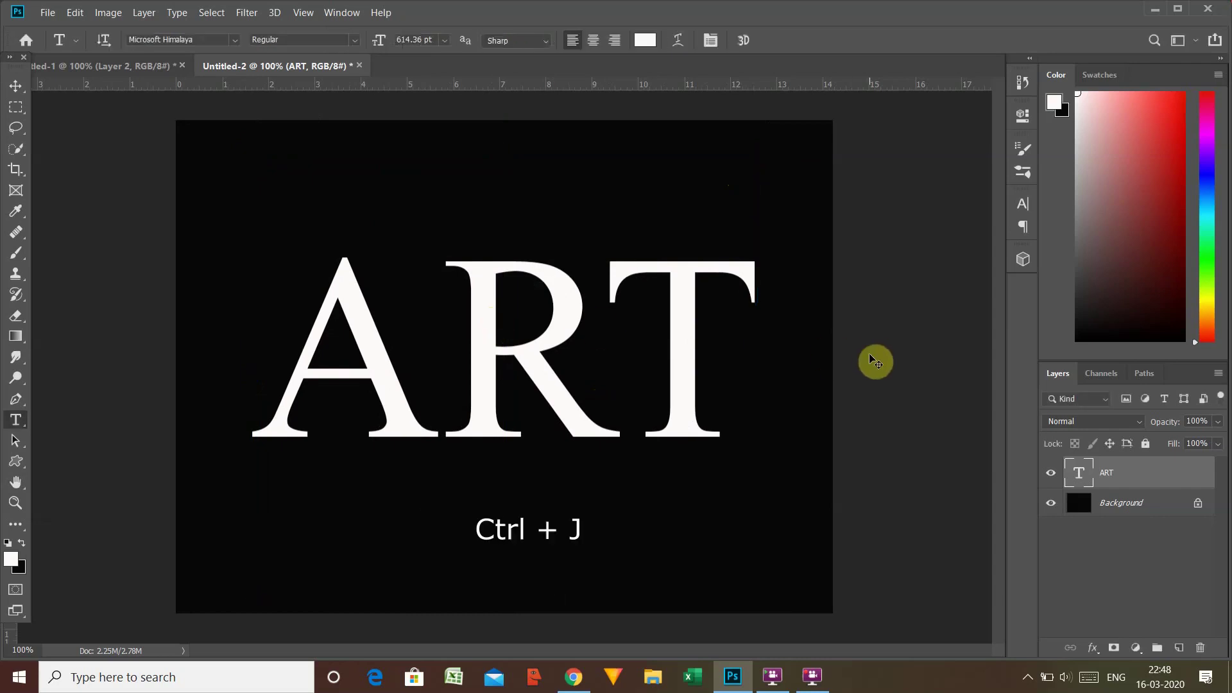
Duplicate the ART text layer and apply Motion Blur to the copy as a smart object, with a 90° angle and 267 pixels distance
key("ctrl+j")
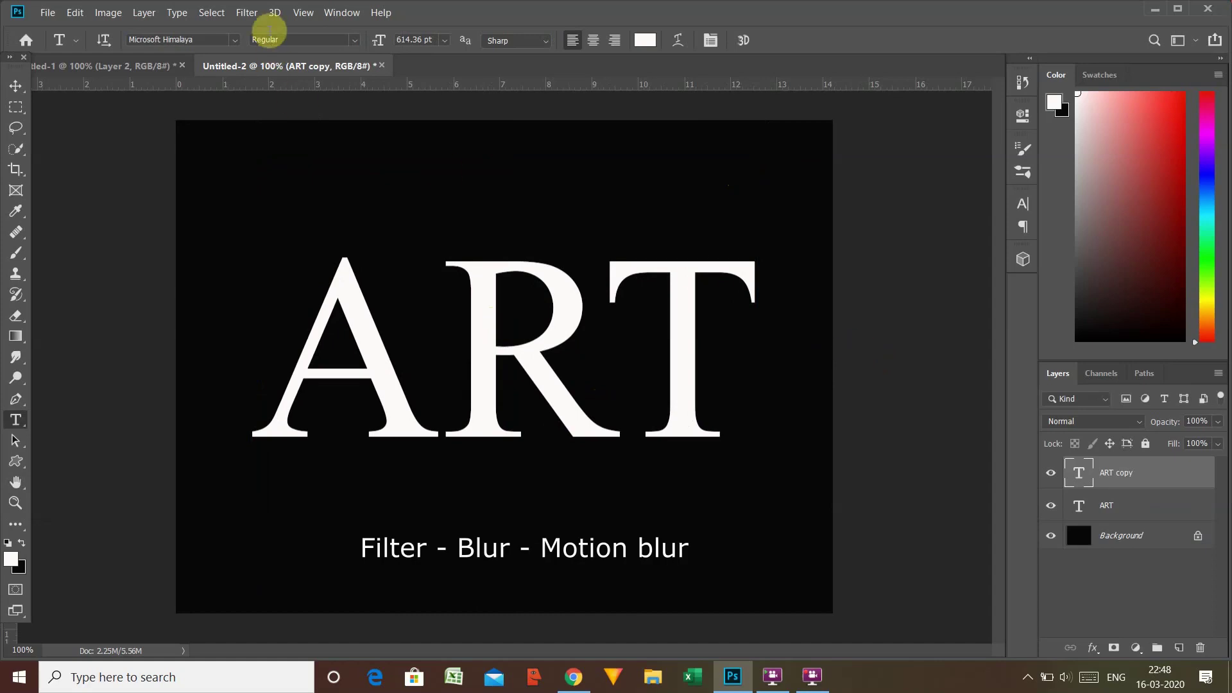
left_click(248, 12)
mouse_move(352, 185)
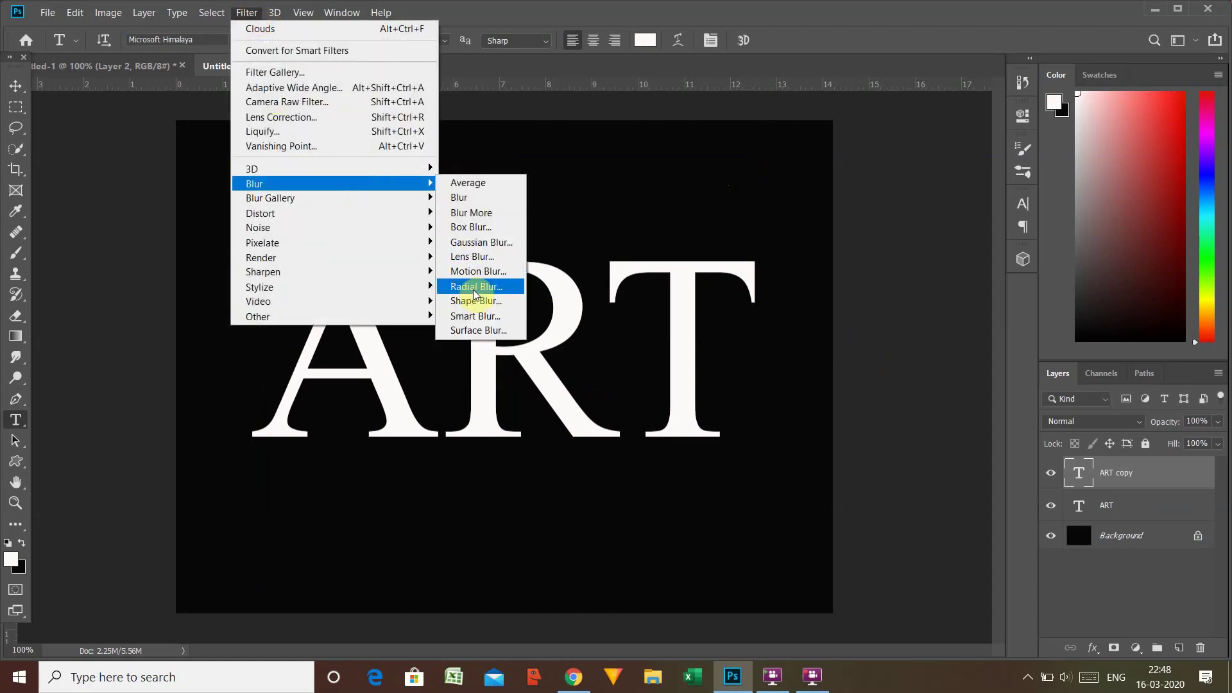
left_click(470, 272)
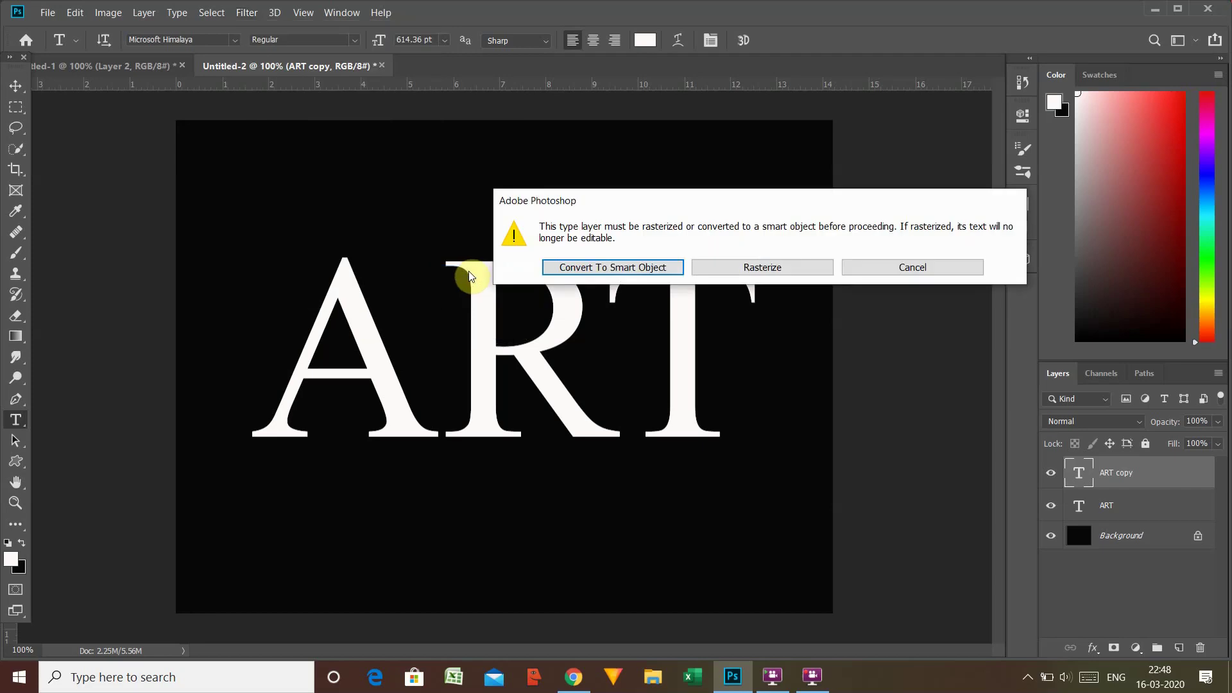
left_click(618, 288)
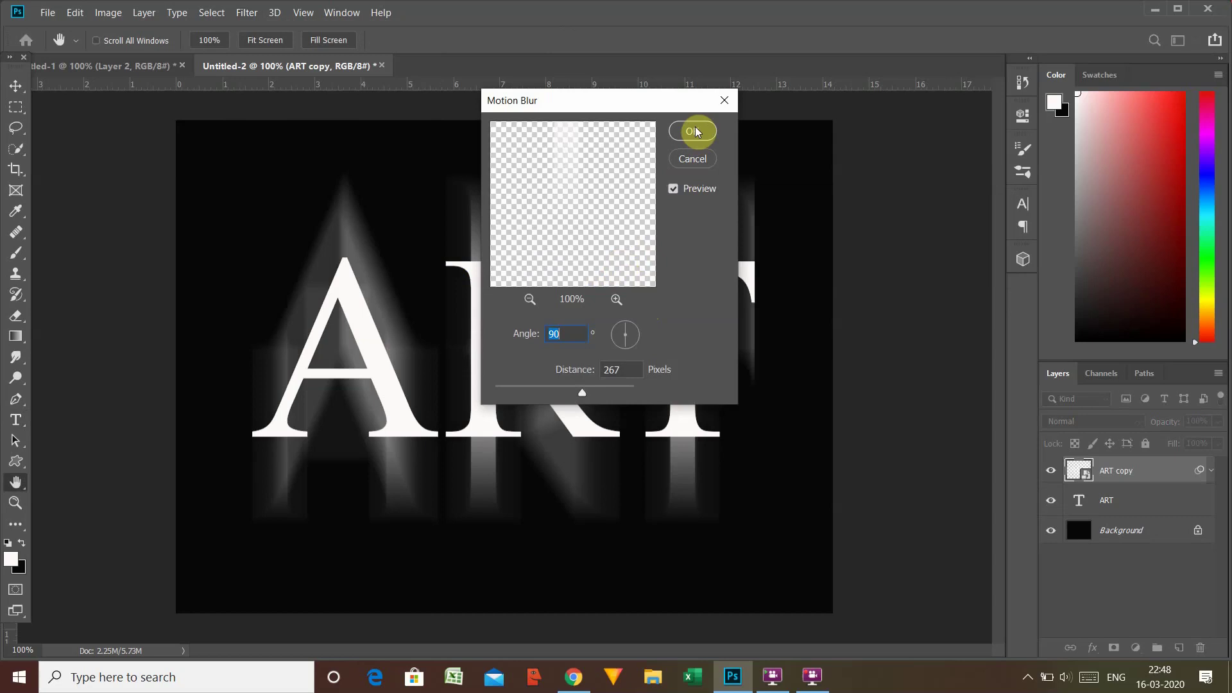
left_click(693, 132)
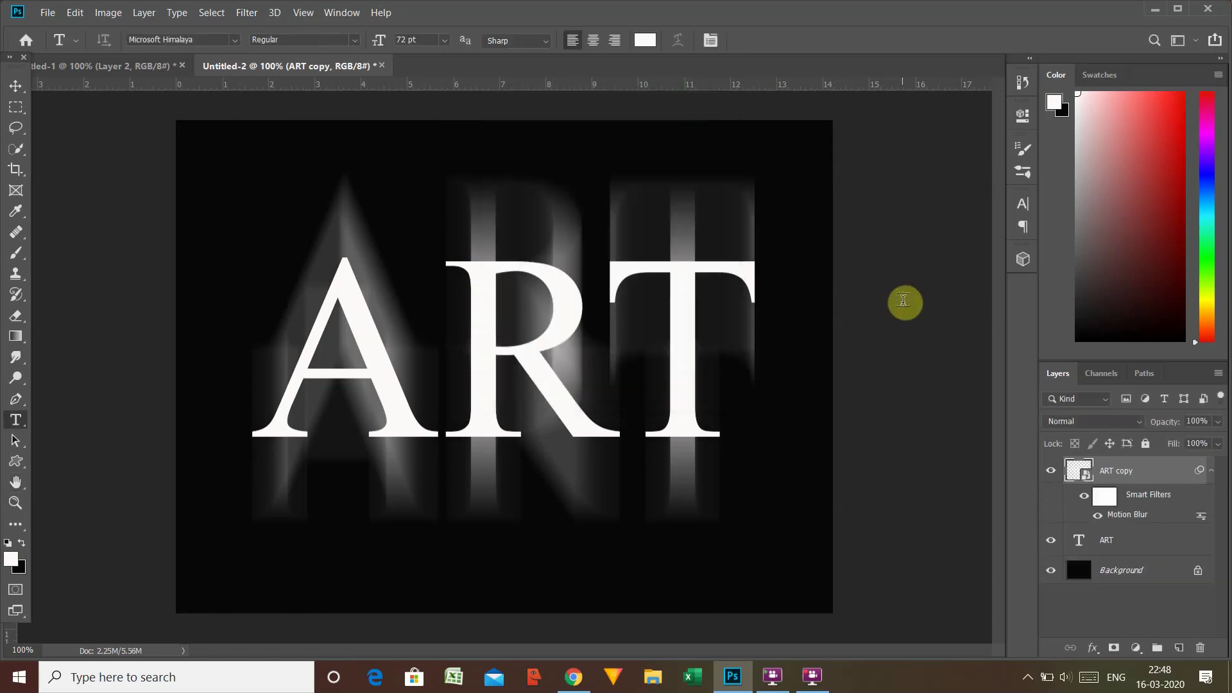
Duplicate the blurred ART copy and apply another Motion Blur to the duplicate at a 90° angle and 267 pixels distance
key("ctrl+j")
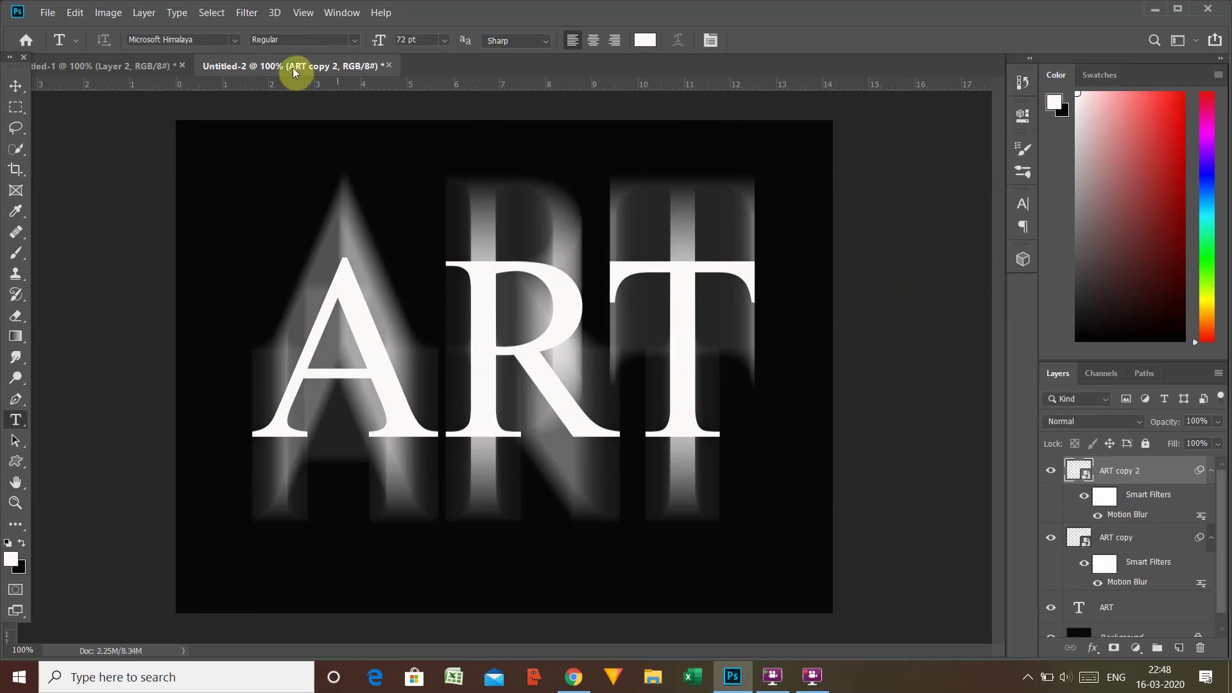
left_click(247, 12)
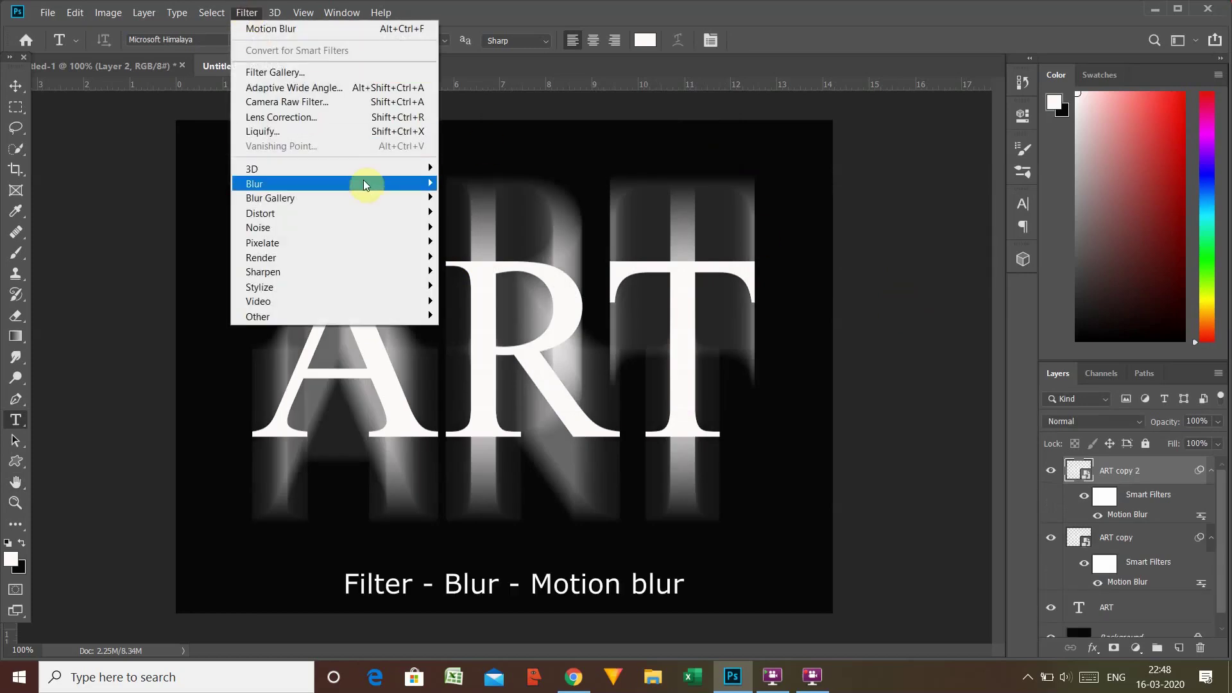
mouse_move(386, 184)
left_click(492, 272)
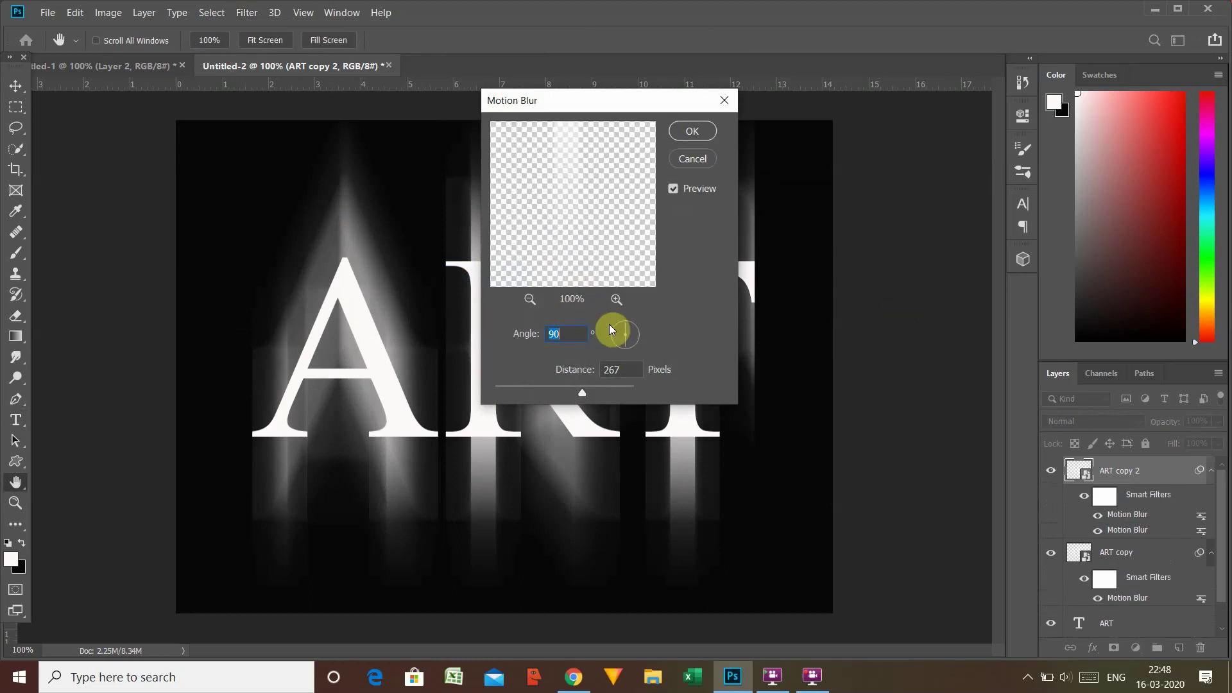
left_click(692, 132)
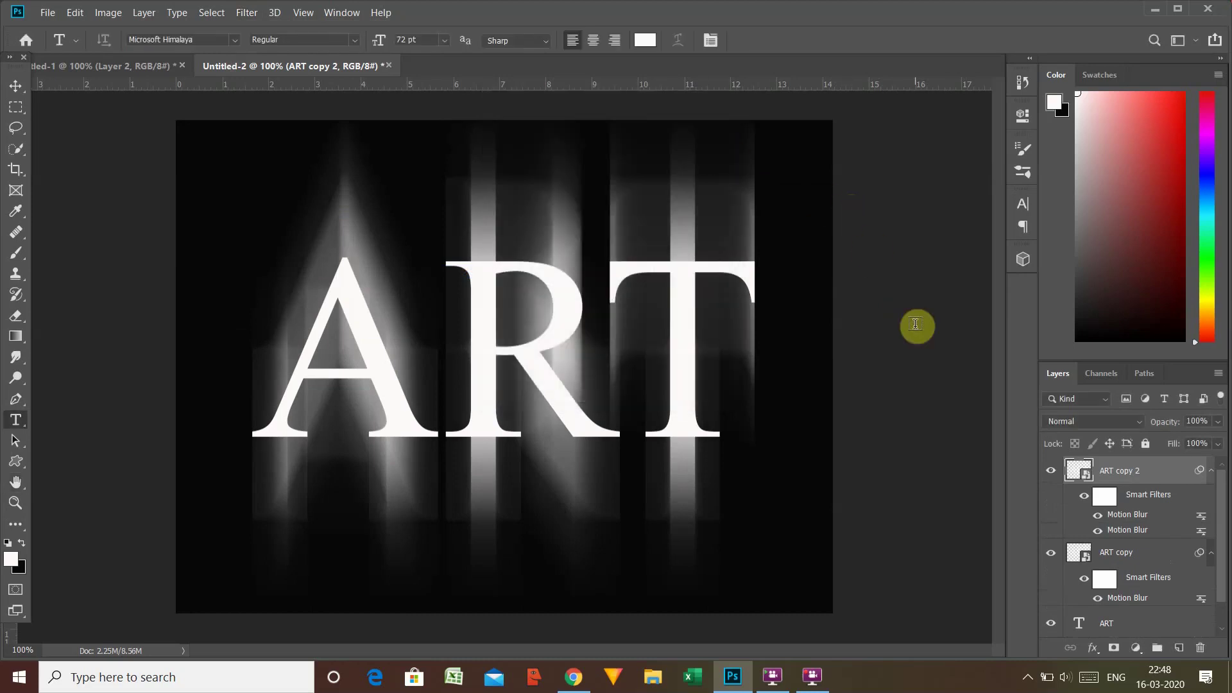
Merge the two blurred ART copies into one layer and add a new empty layer above it
left_click(1122, 469, "ctrl")
left_click(1116, 552)
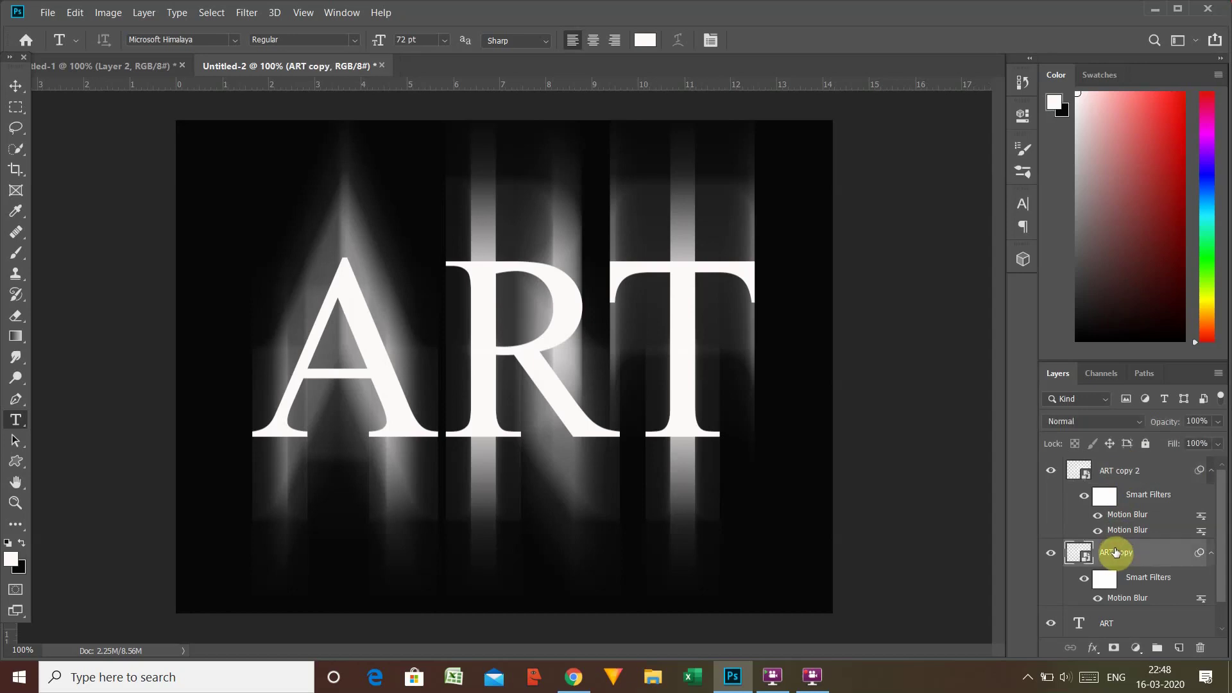
left_click(1108, 470, "ctrl")
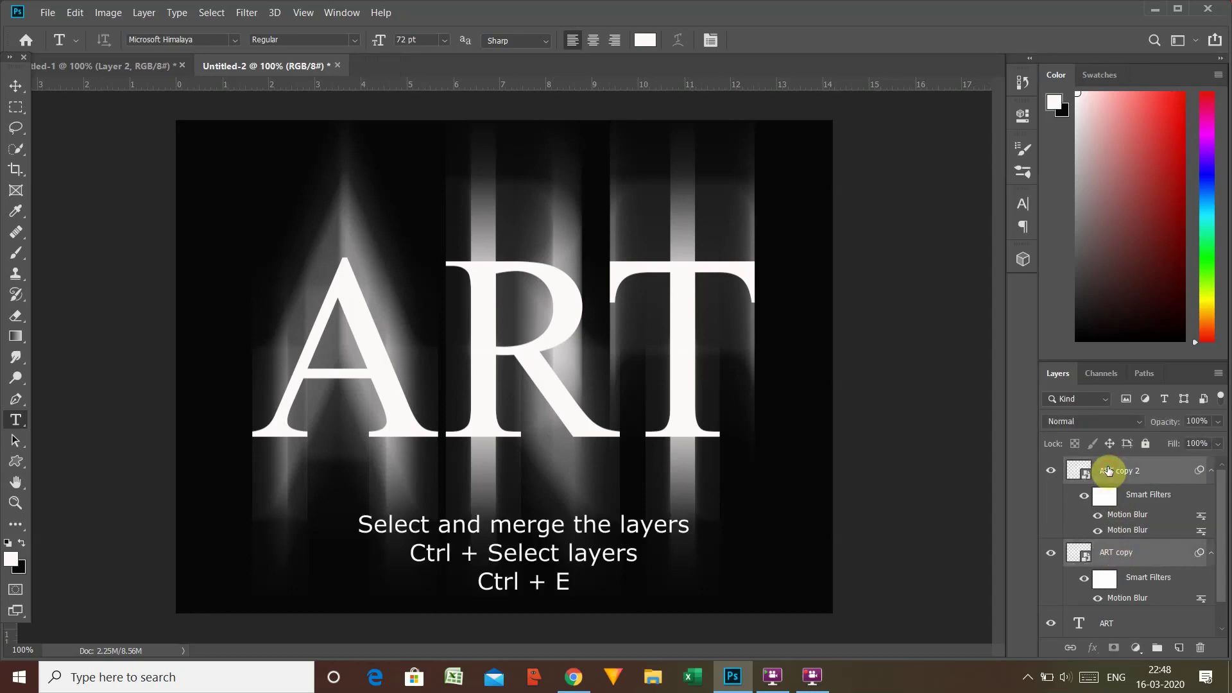
key("ctrl+e")
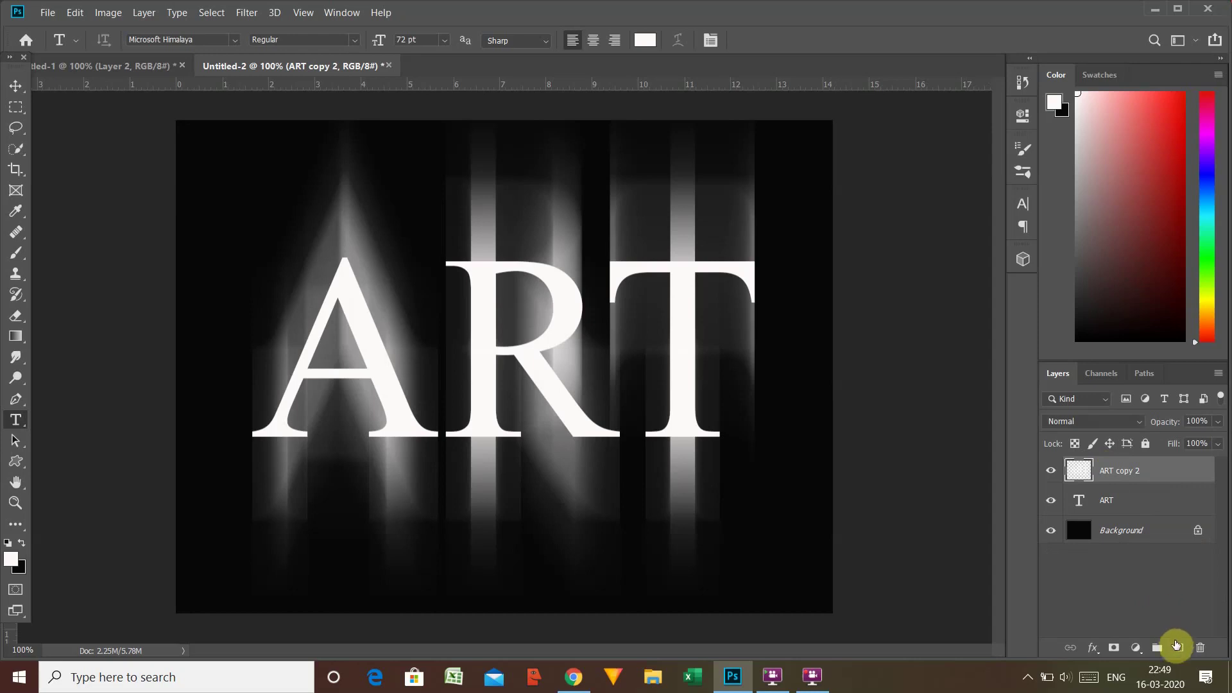
left_click(1180, 649)
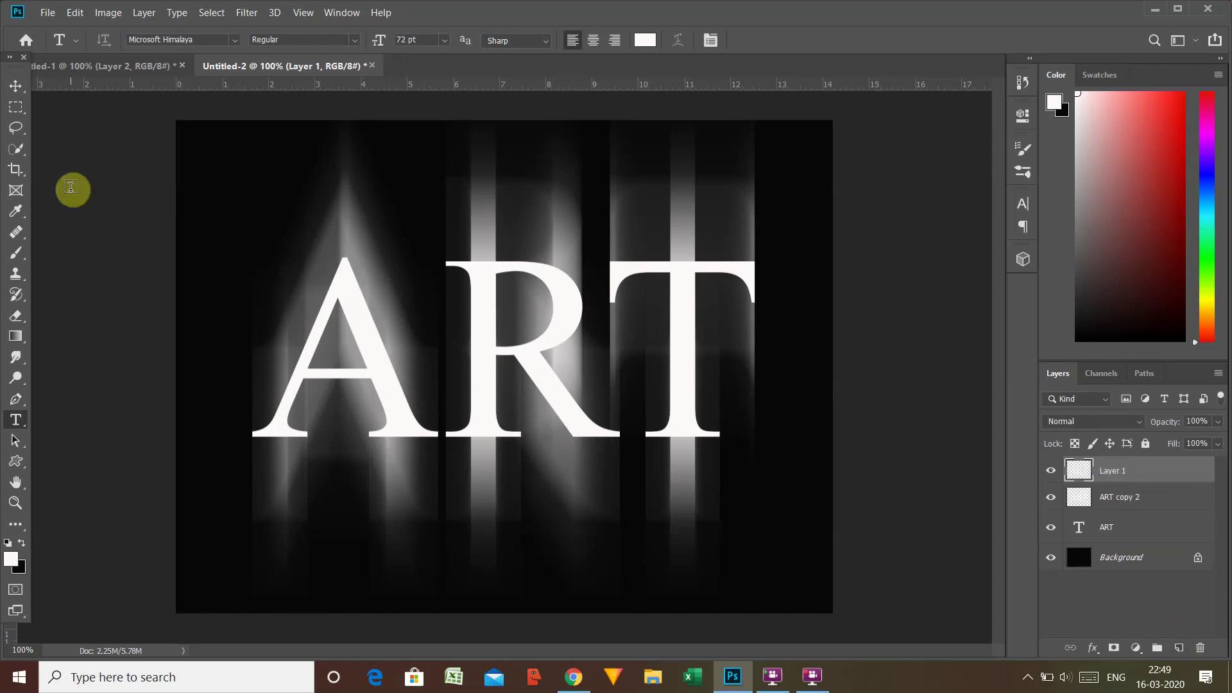
left_click(22, 114)
left_click(70, 110)
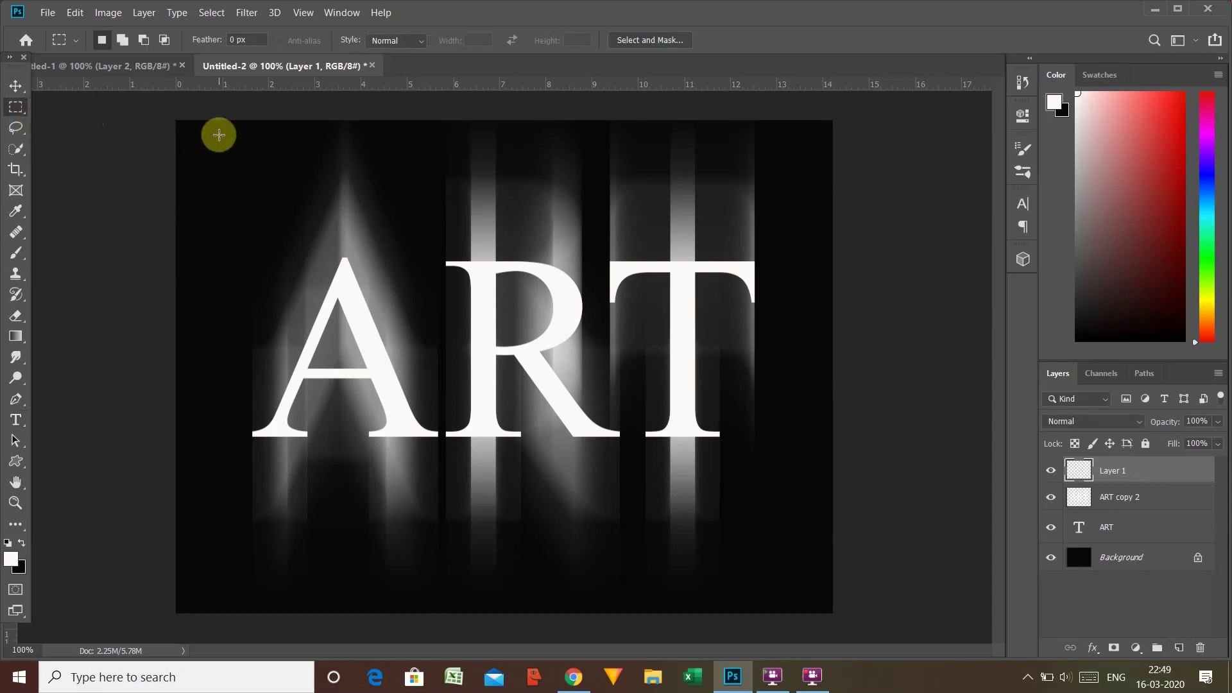
left_click_drag(219, 134, 769, 527)
right_click(769, 528)
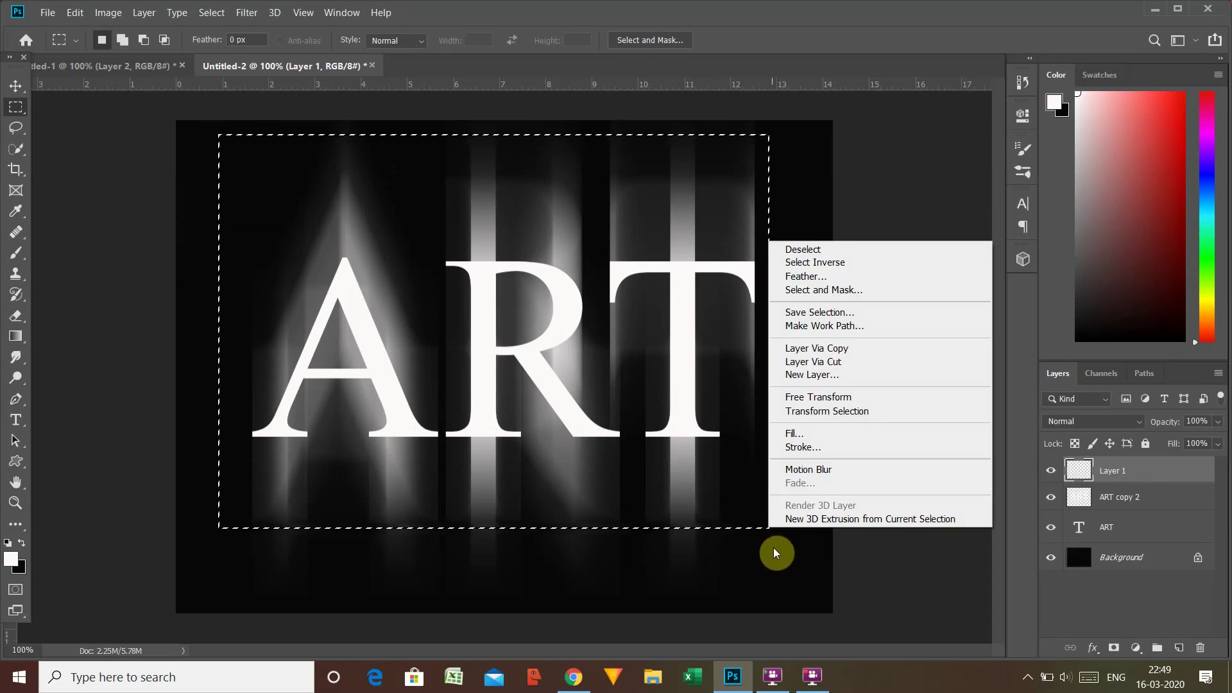
left_click(895, 564)
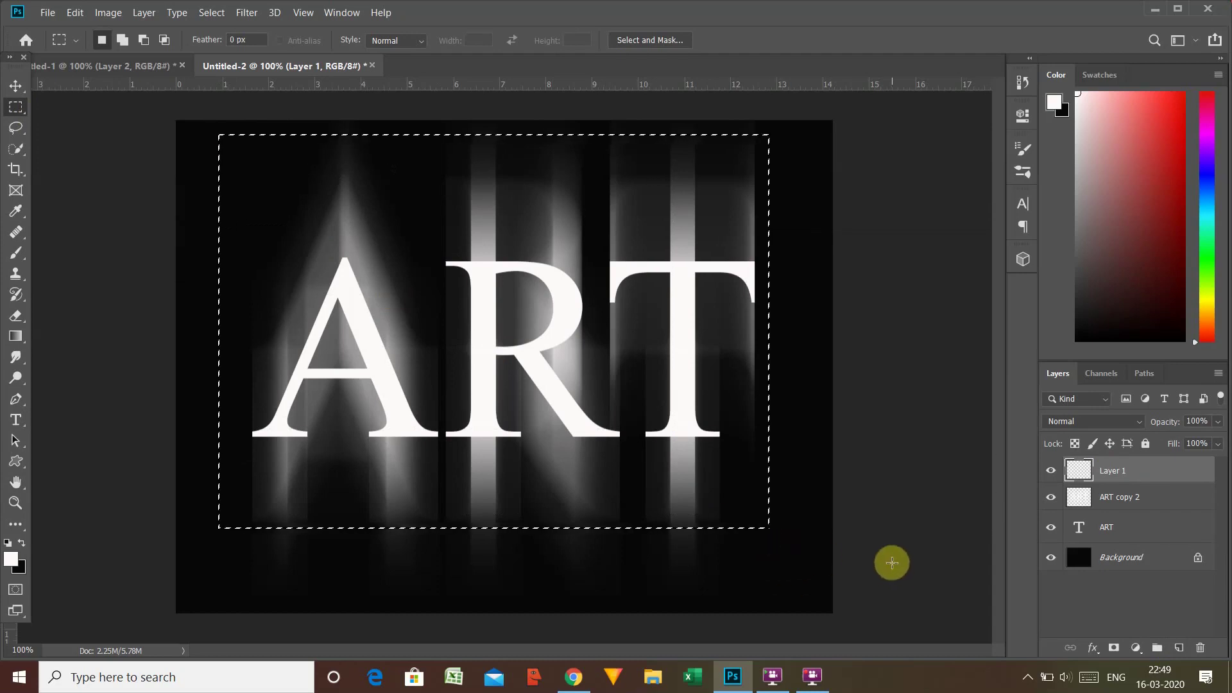
key("ctrl+d")
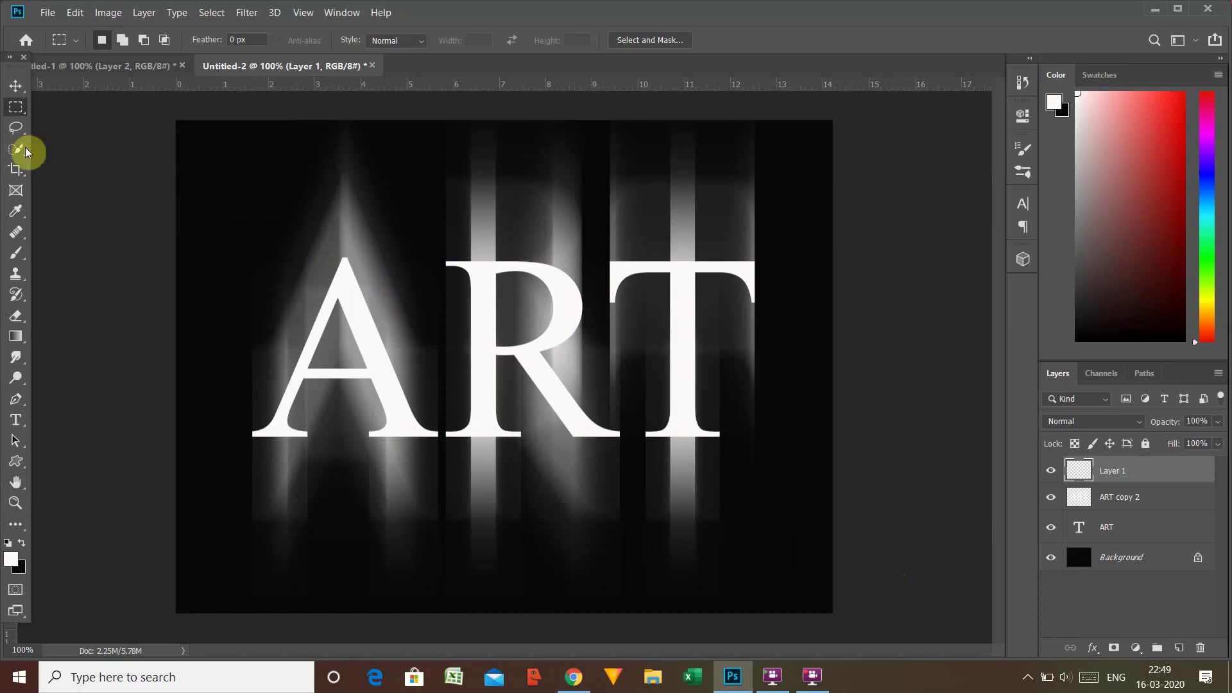
right_click(23, 116)
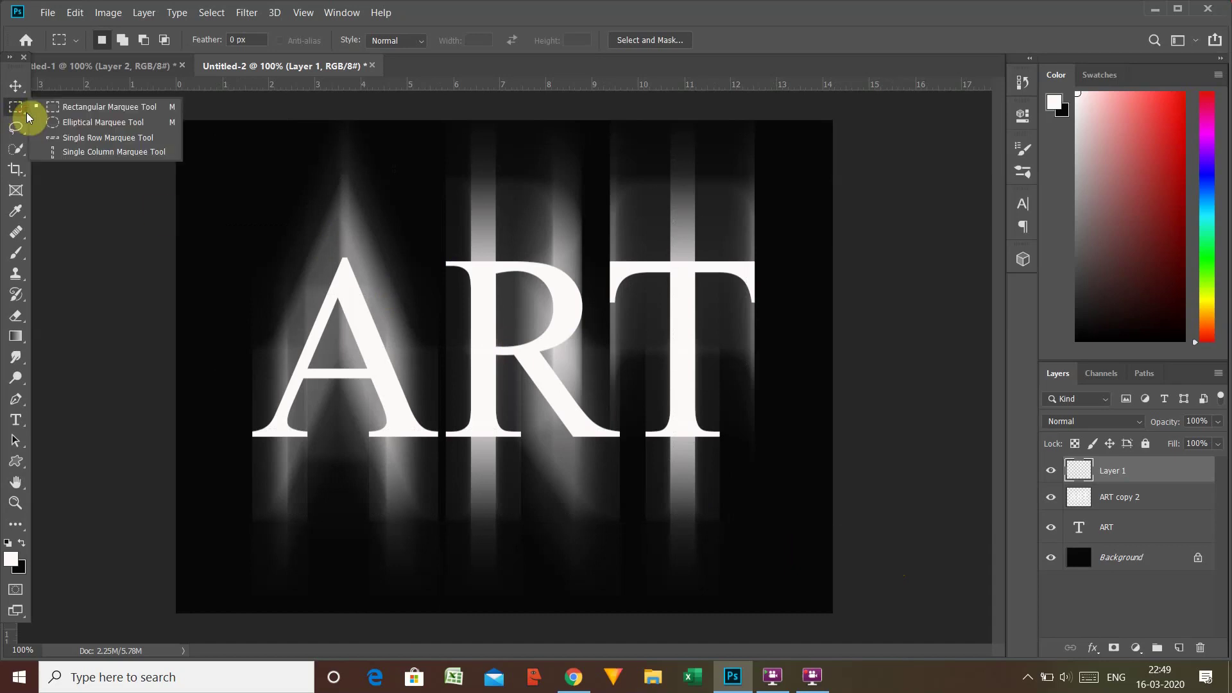
left_click(39, 115)
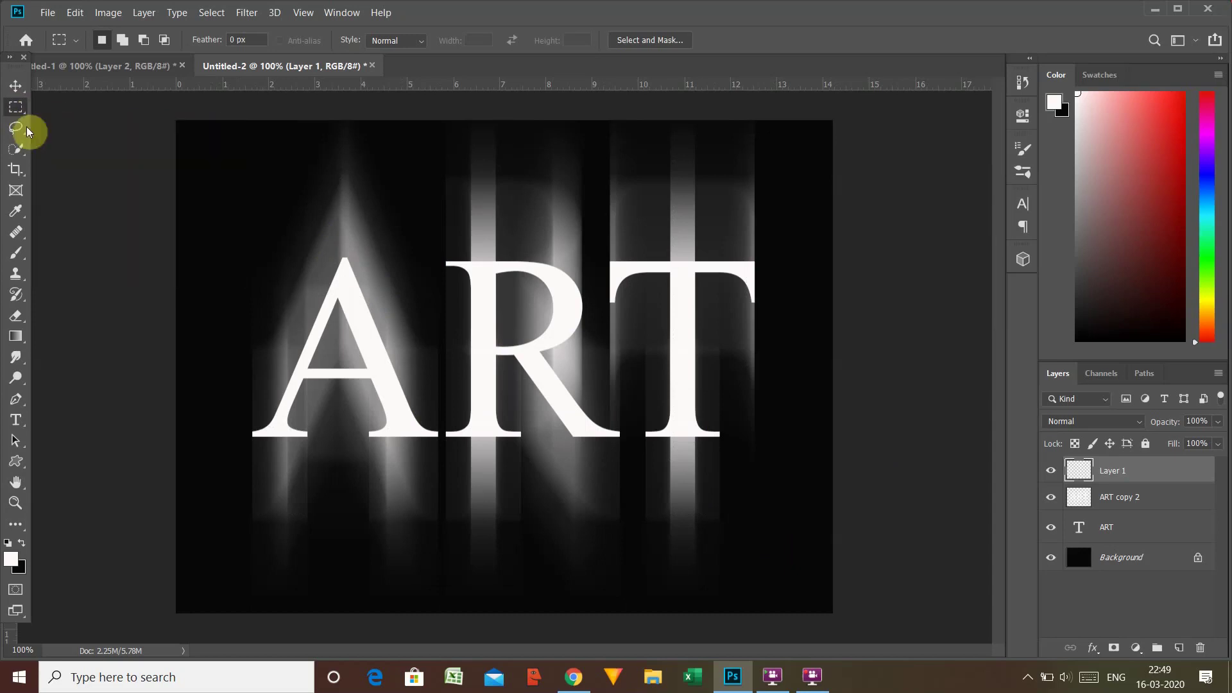
Select a large rectangular area around the ART text and its blur, and render Clouds into it on the empty layer
right_click(21, 113)
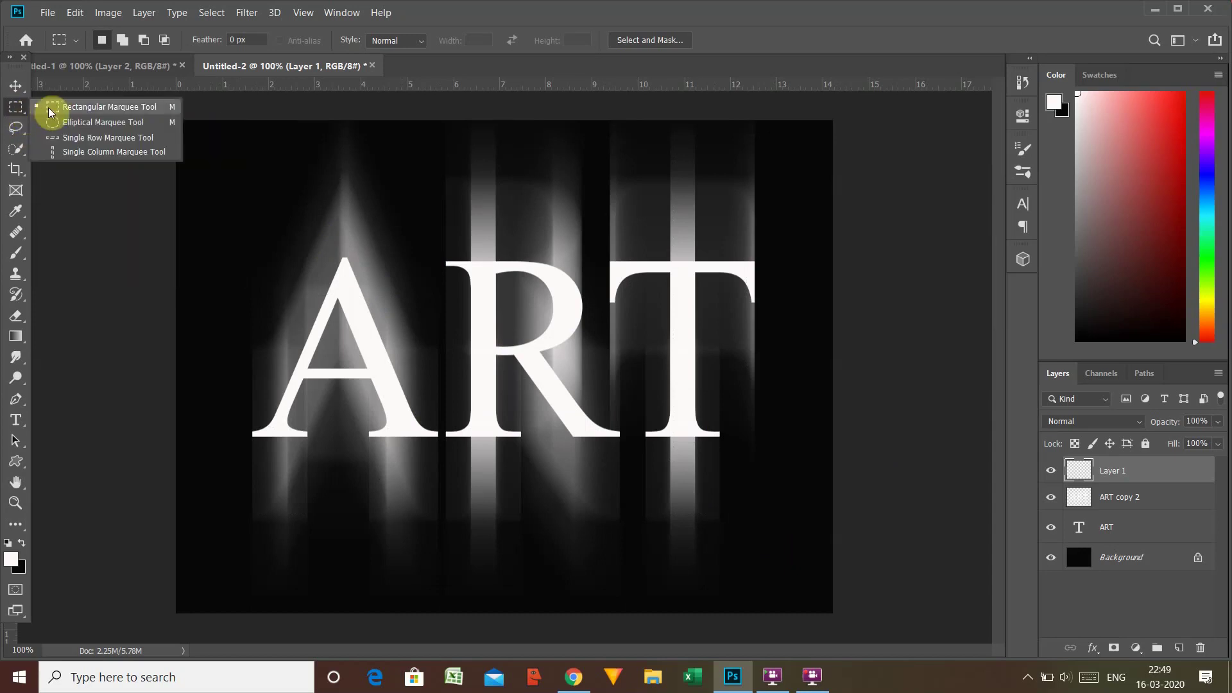
left_click(49, 108)
left_click_drag(210, 132, 792, 579)
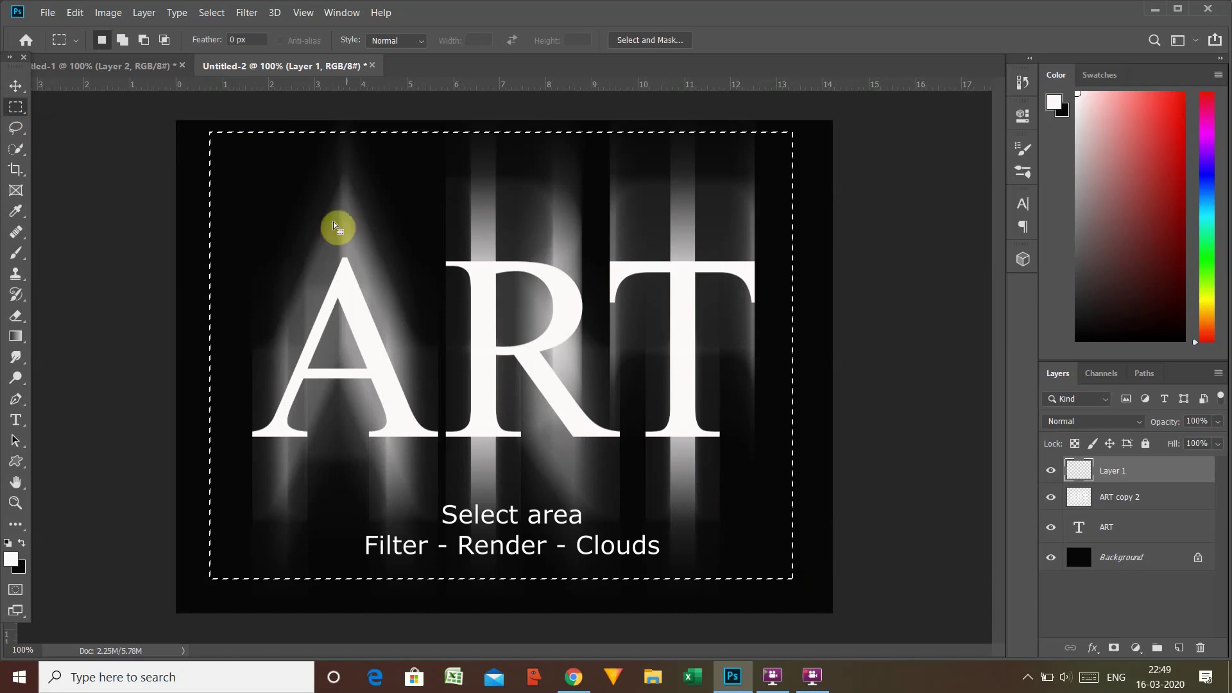
left_click(246, 13)
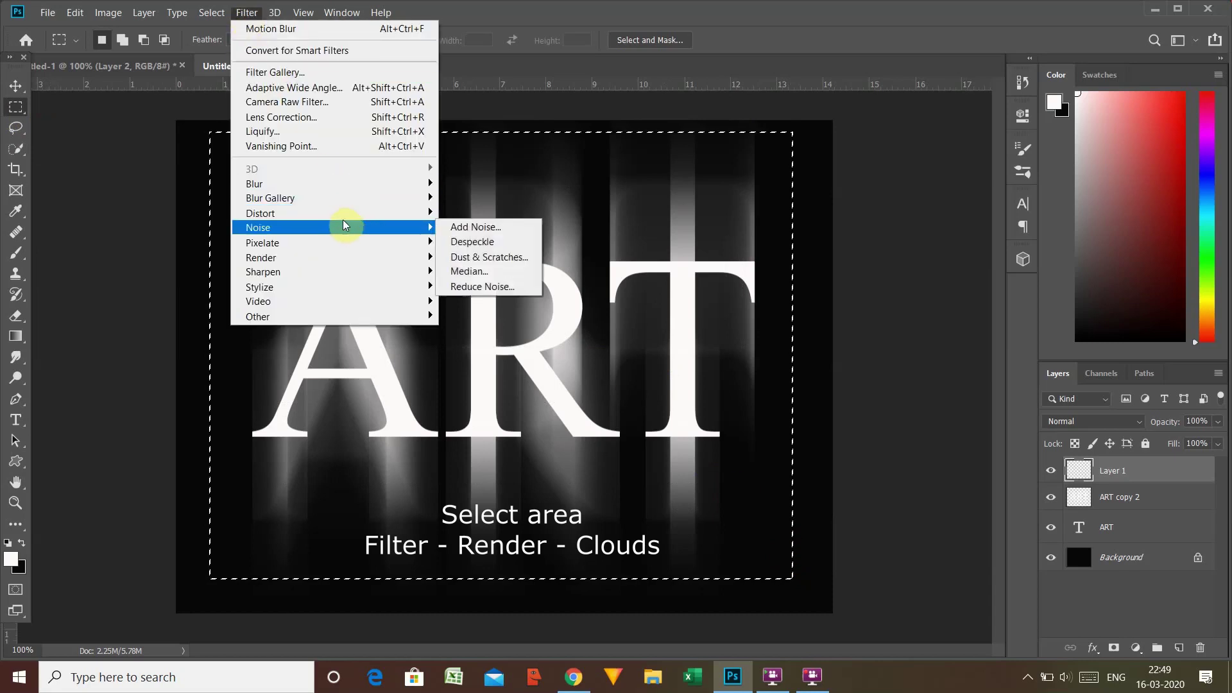
mouse_move(378, 257)
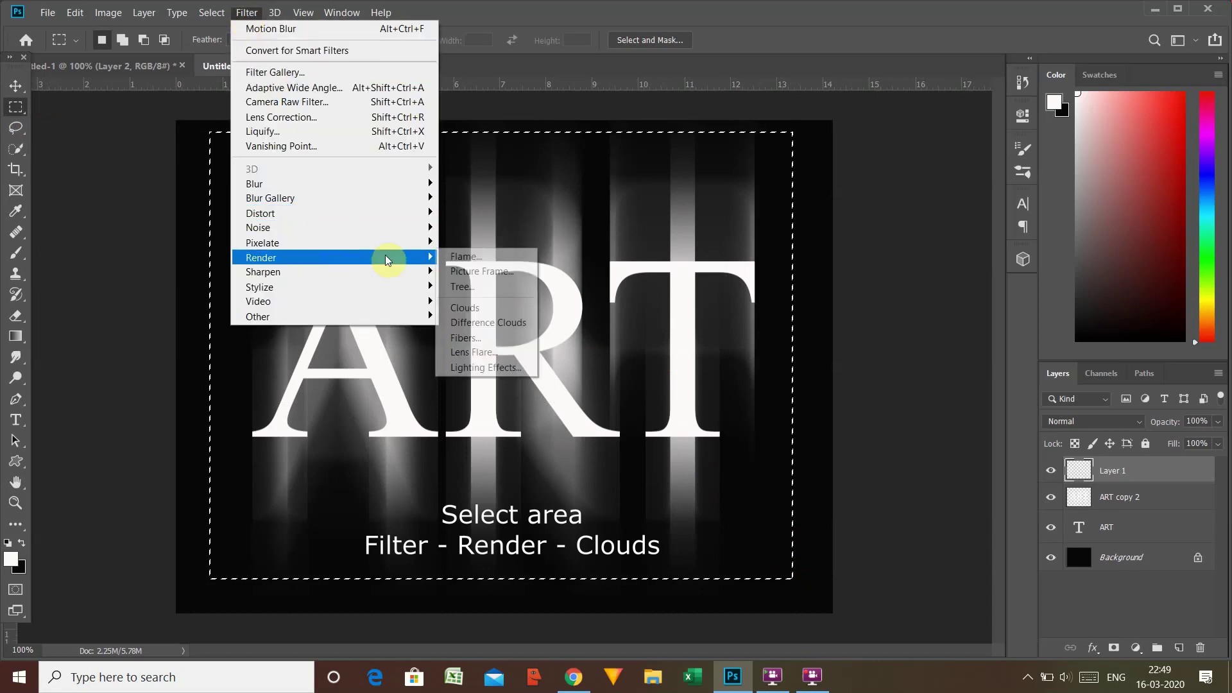
left_click(461, 311)
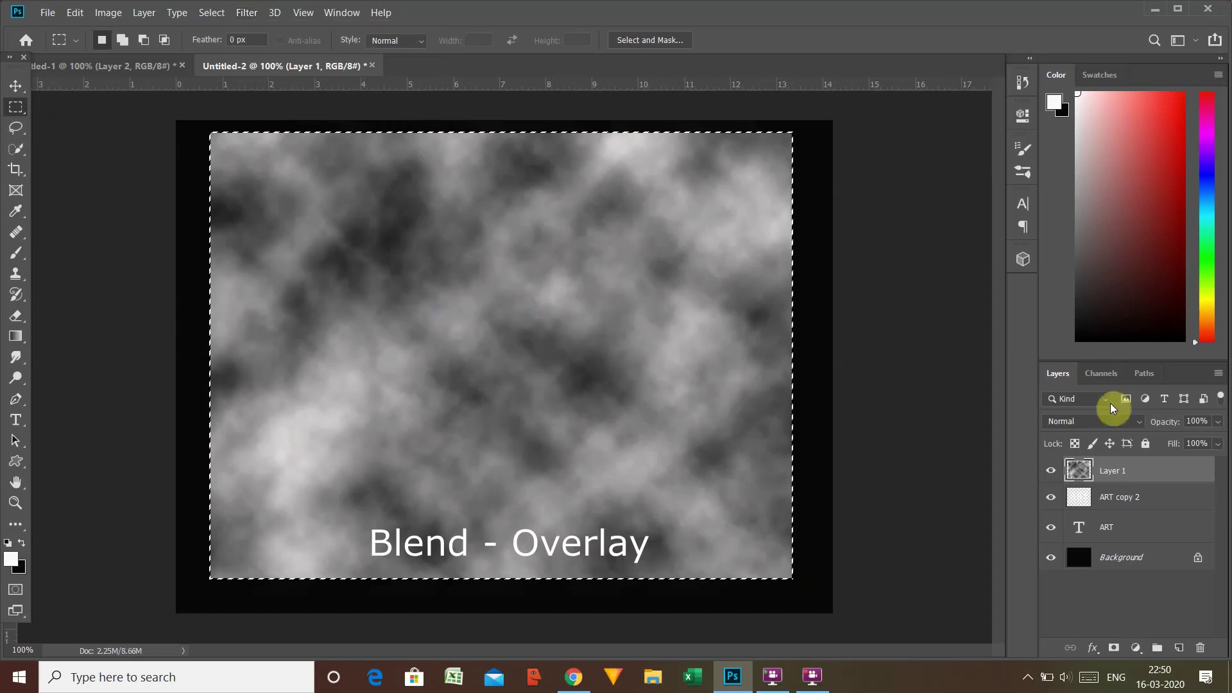
Set the clouds layer's blend mode to Overlay and clear the selection
left_click(1135, 424)
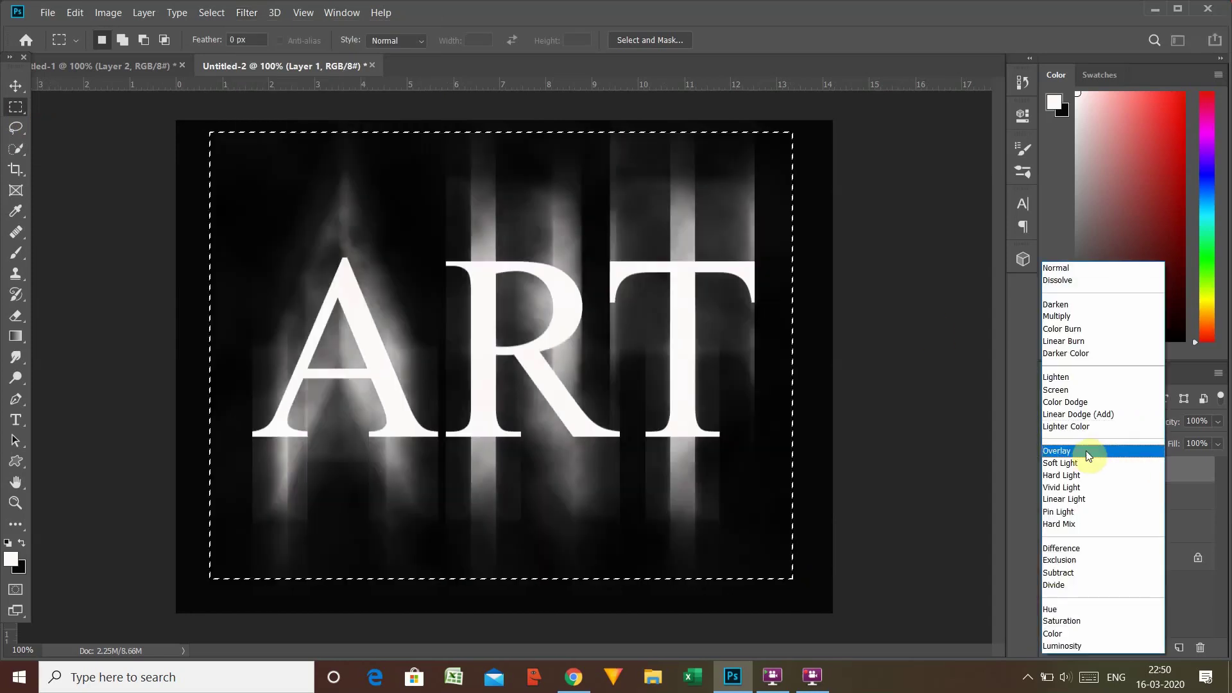
left_click(1089, 452)
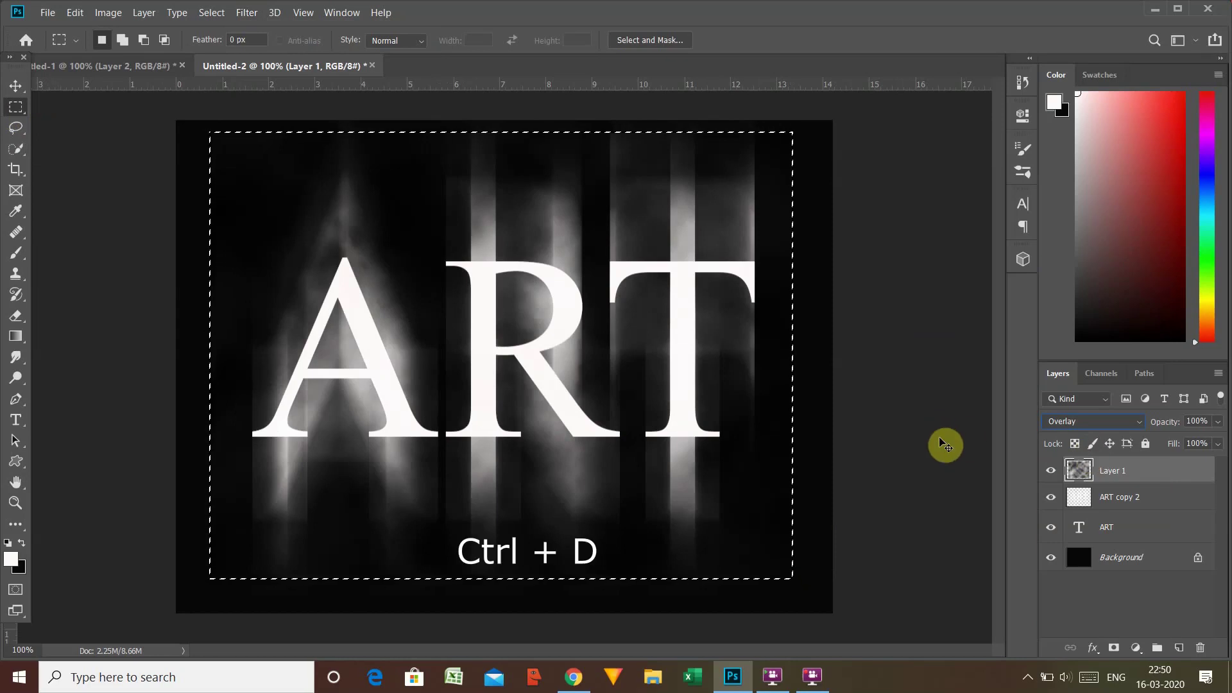
key("ctrl+d")
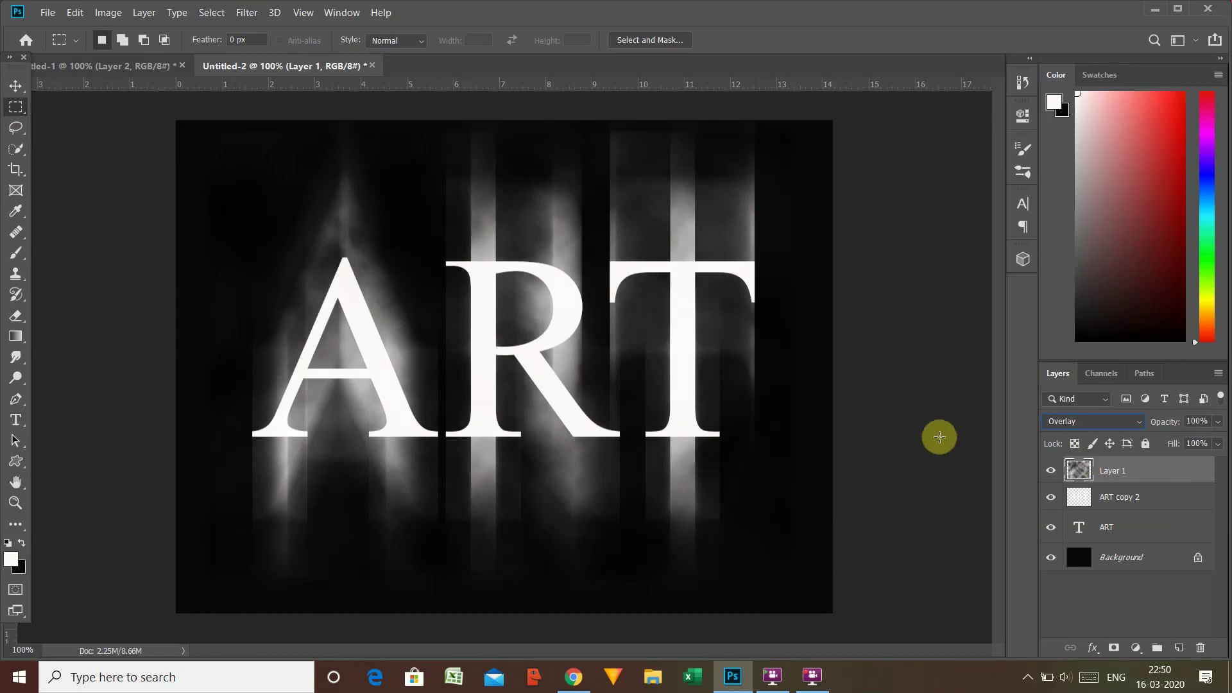
Add a new layer above the clouds and set up a gradient with stops of blue 1b1b8d and red e80a0a
left_click(1179, 649)
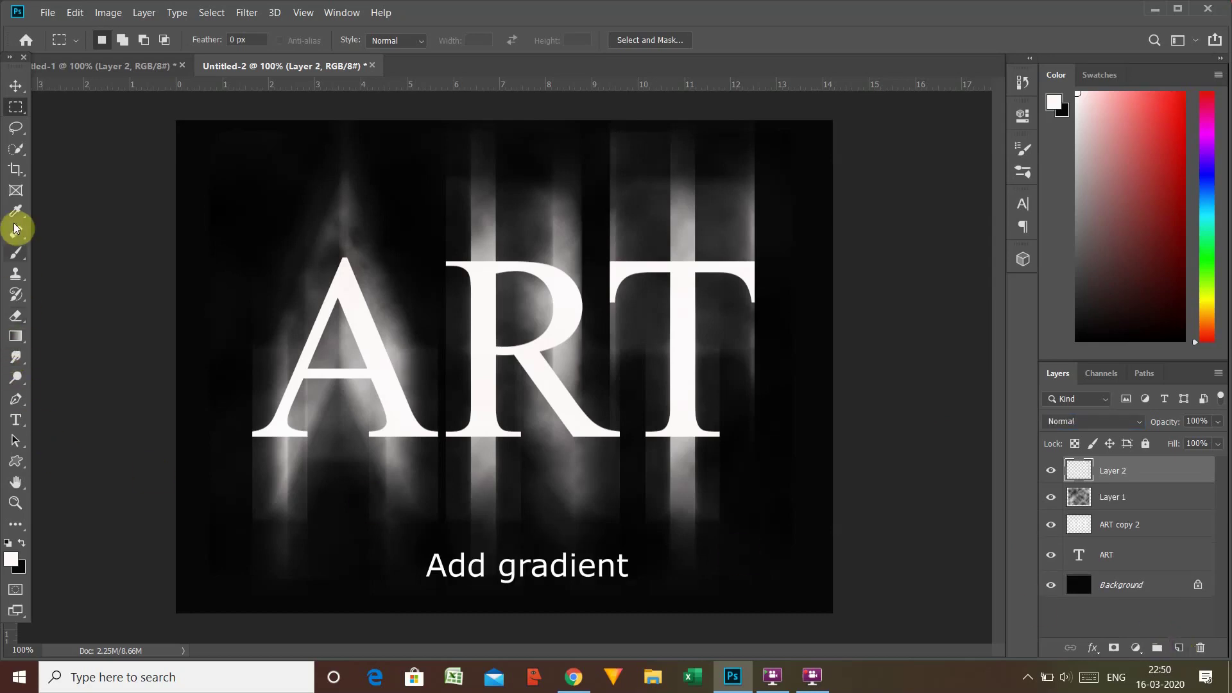
left_click(16, 337)
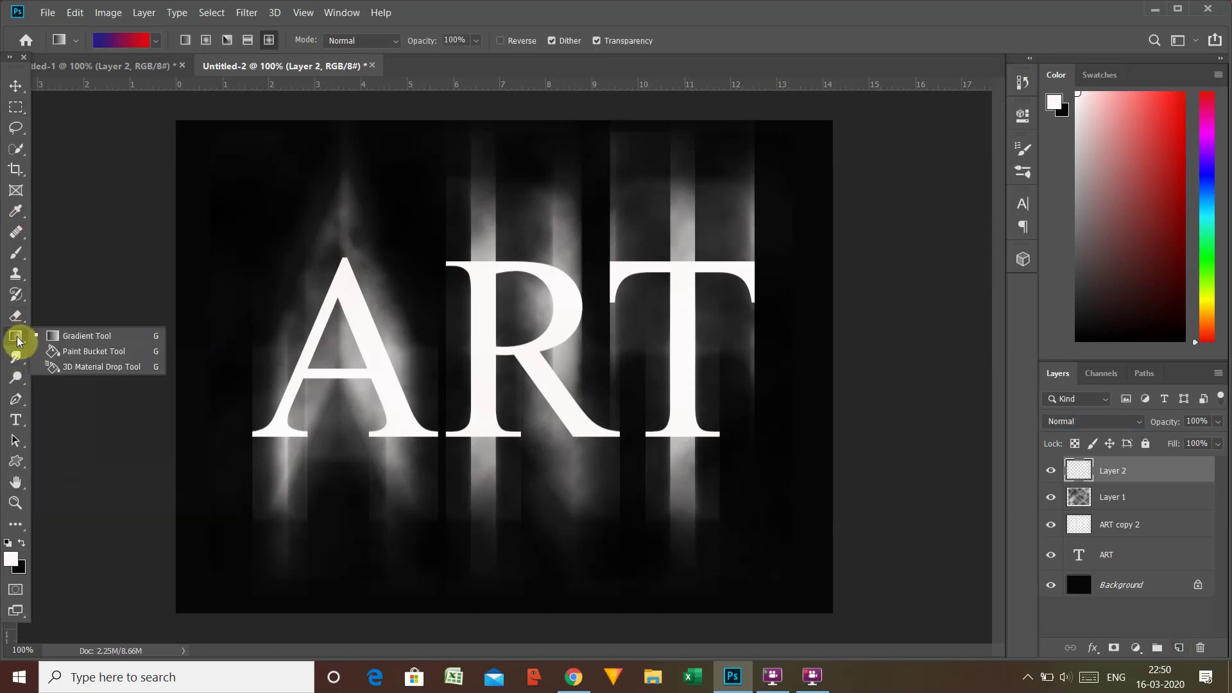
left_click(72, 340)
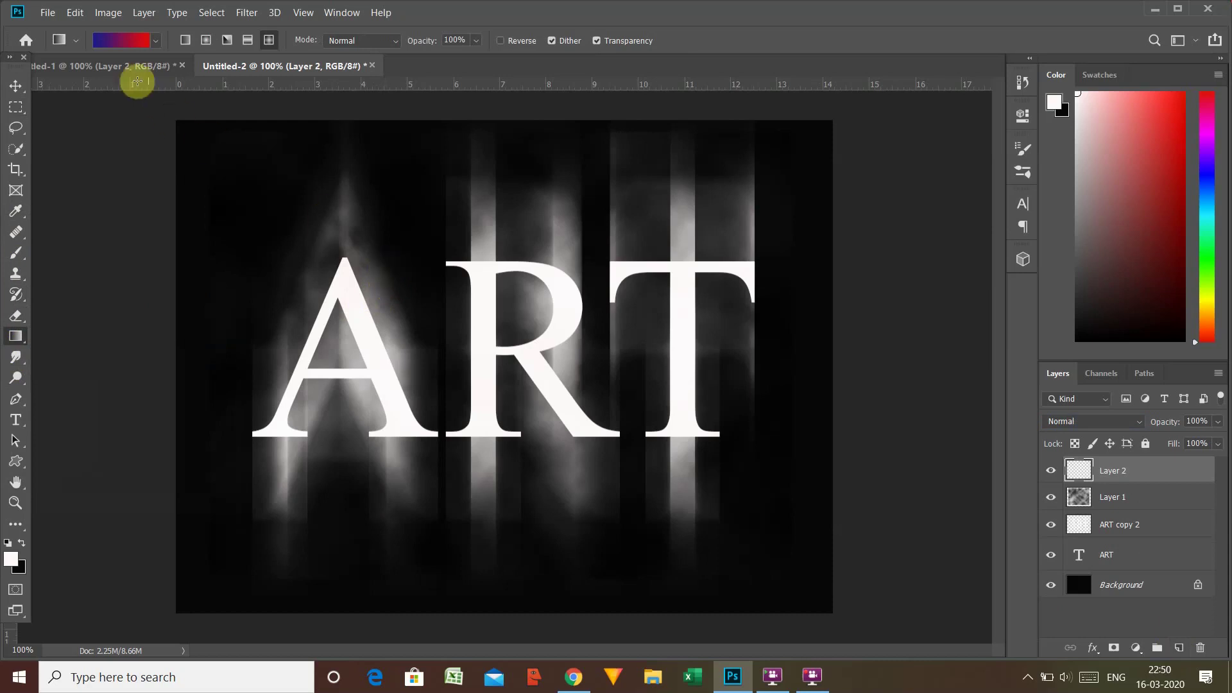
left_click(118, 40)
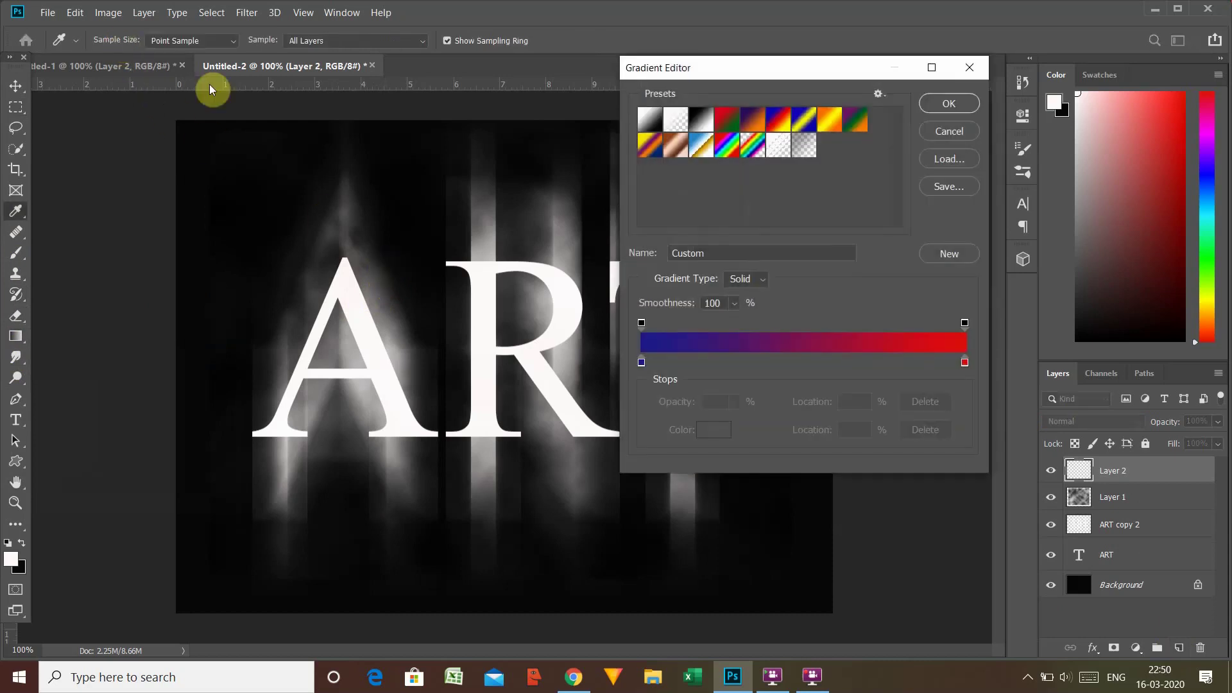
left_click(642, 363)
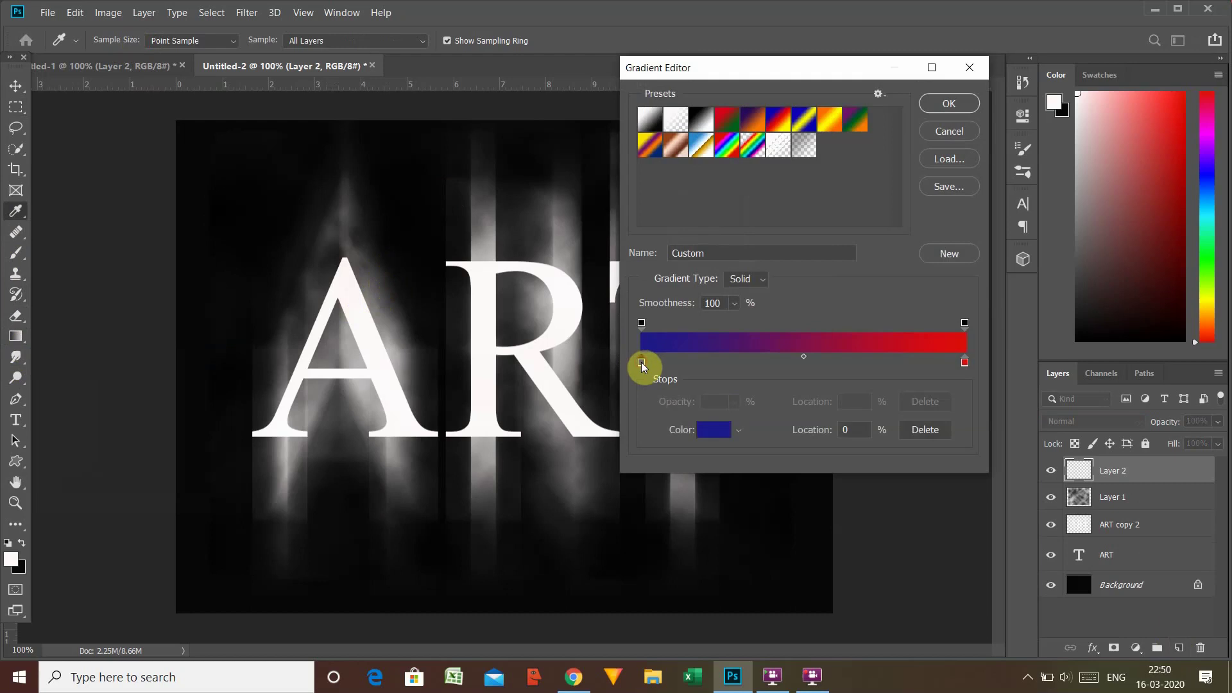
left_click(711, 436)
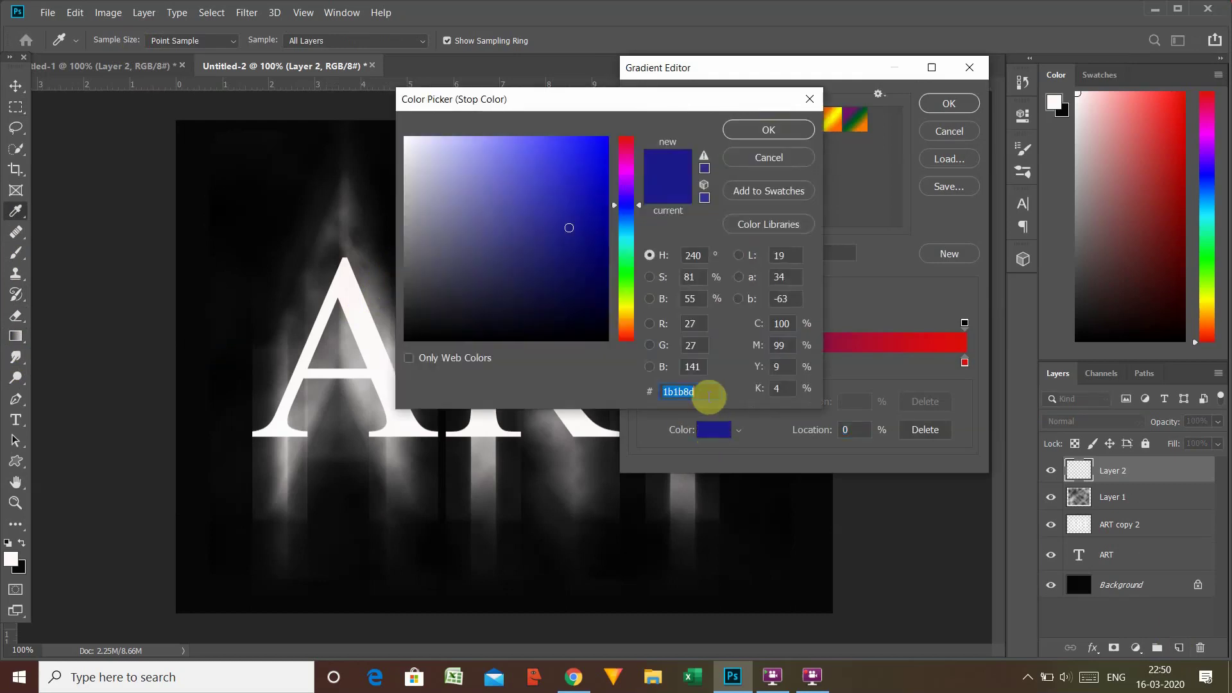
left_click(773, 129)
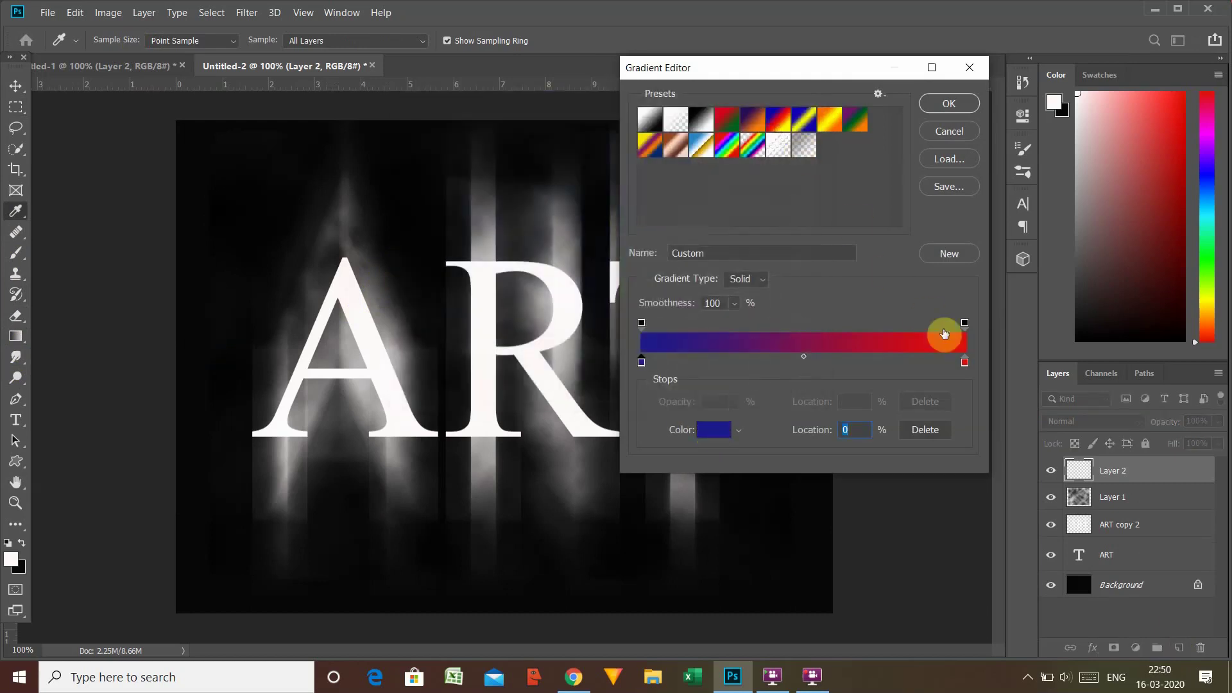
left_click(964, 363)
left_click(710, 432)
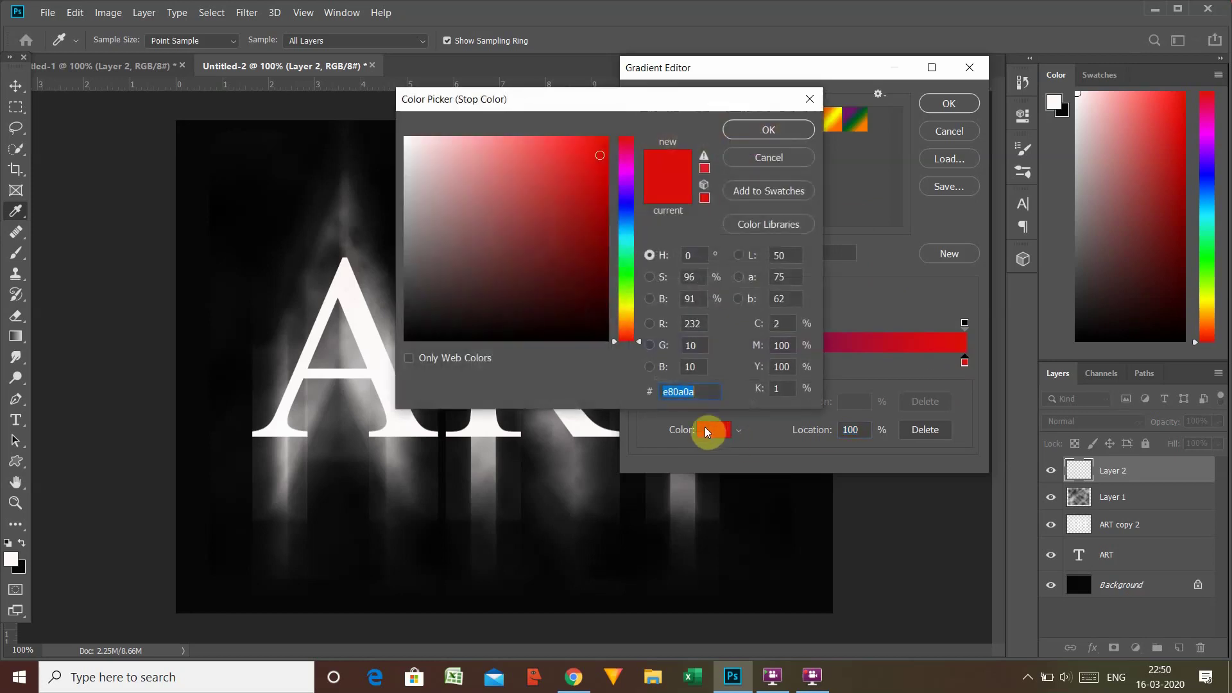
left_click(774, 129)
left_click(950, 104)
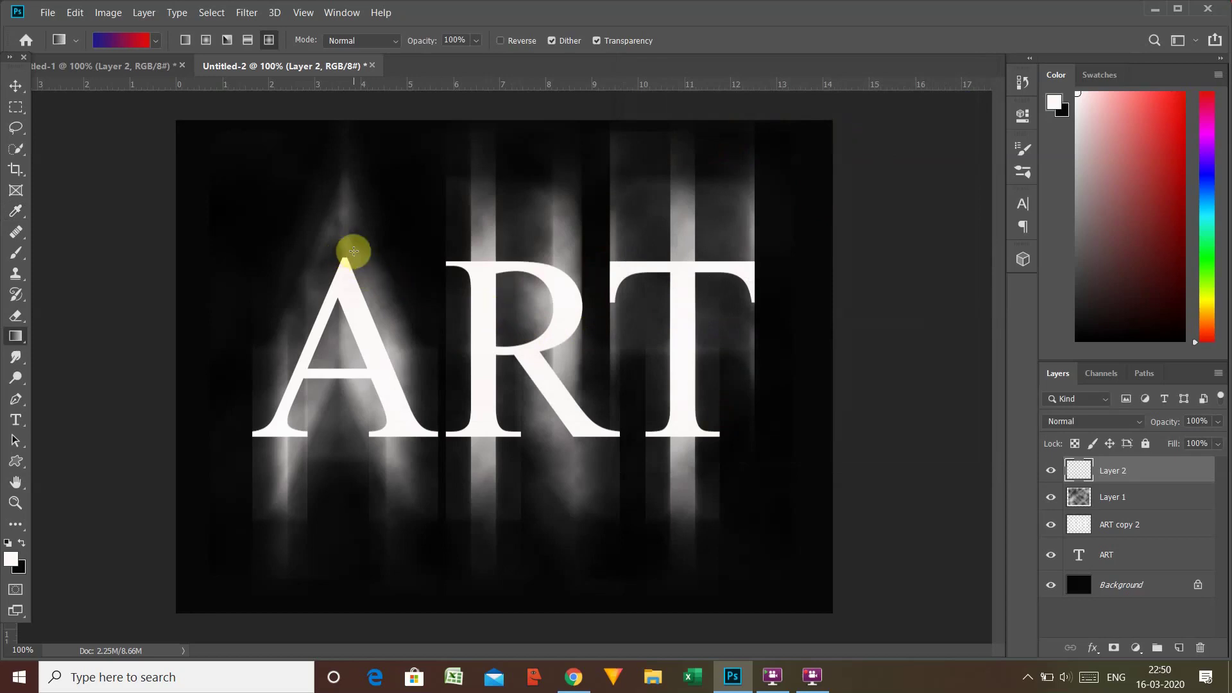
Draw the blue-to-red diamond gradient on the new layer, diagonally from near the A's apex to below the T, with Overlay blending
left_click_drag(352, 250, 792, 534)
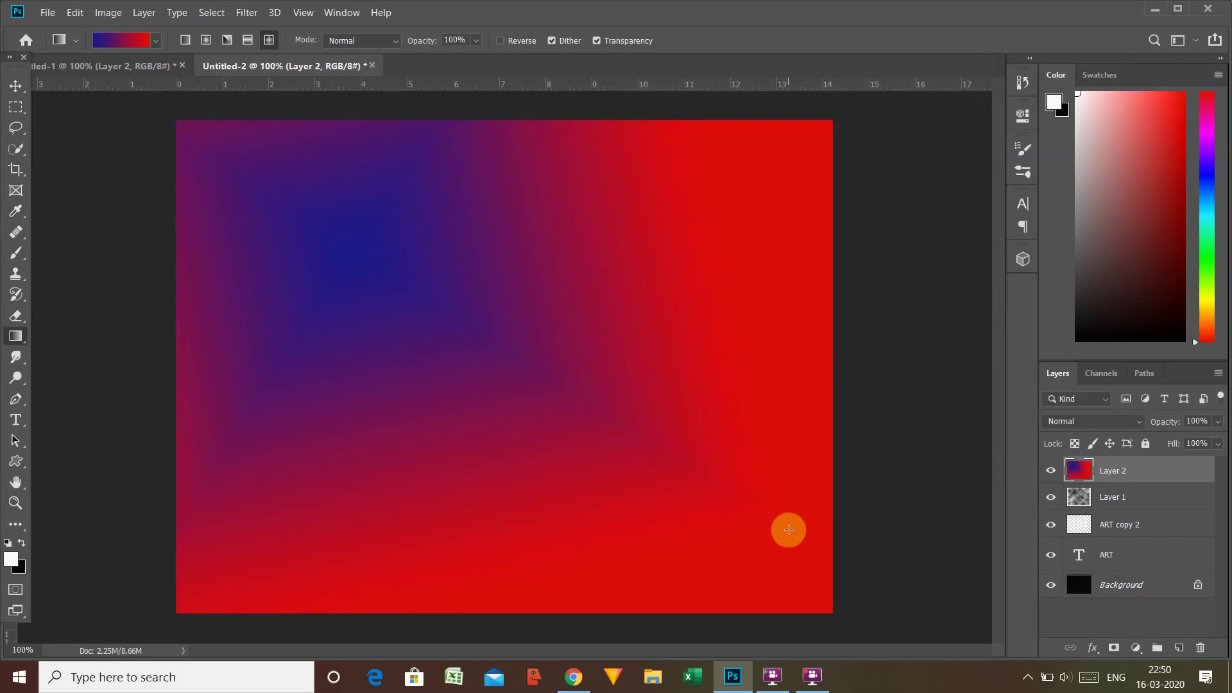
left_click(1138, 428)
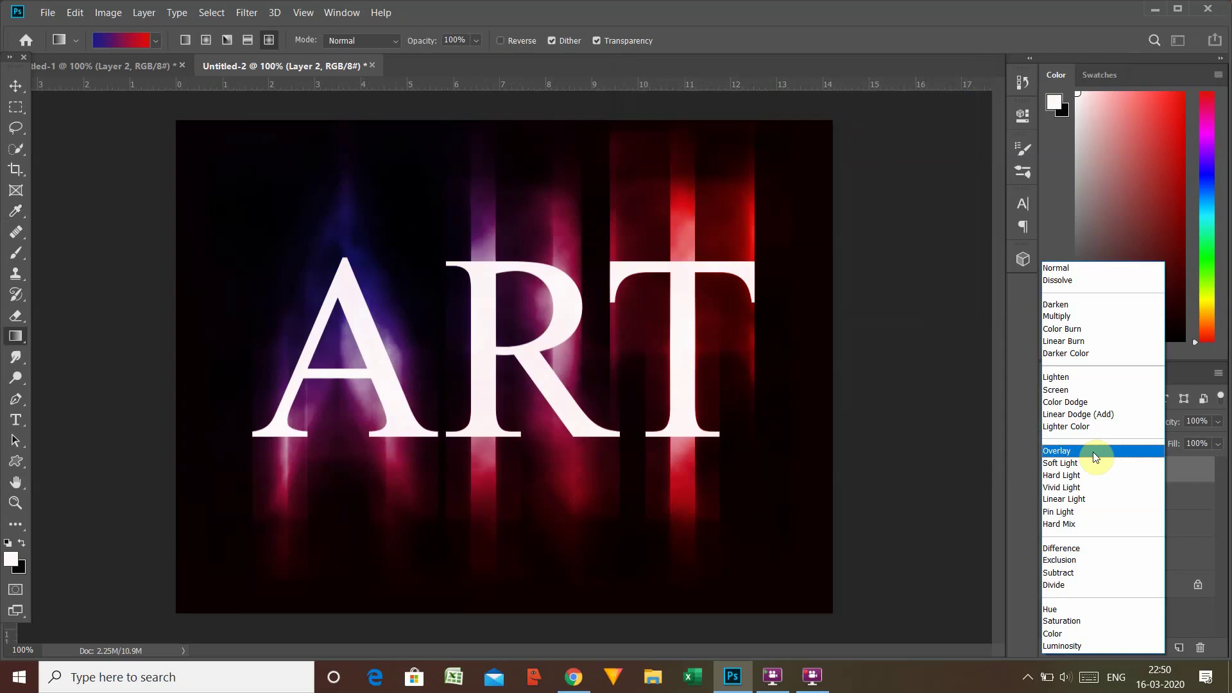
left_click(1095, 456)
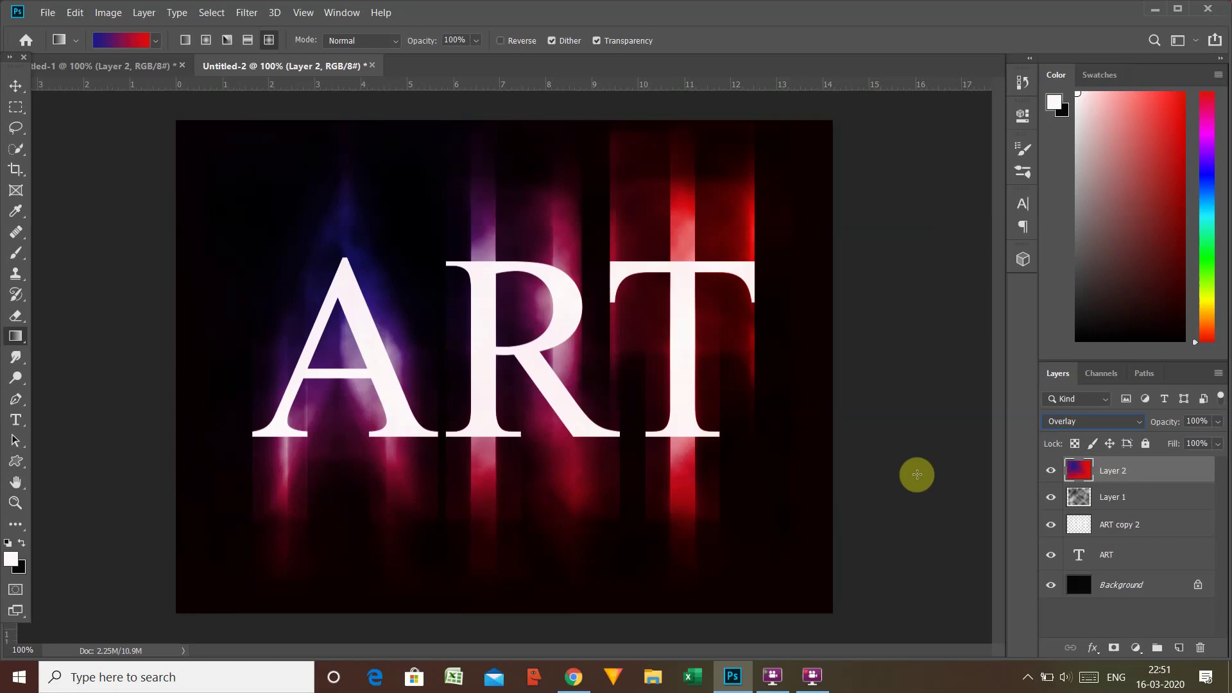
left_click_drag(315, 211, 789, 507)
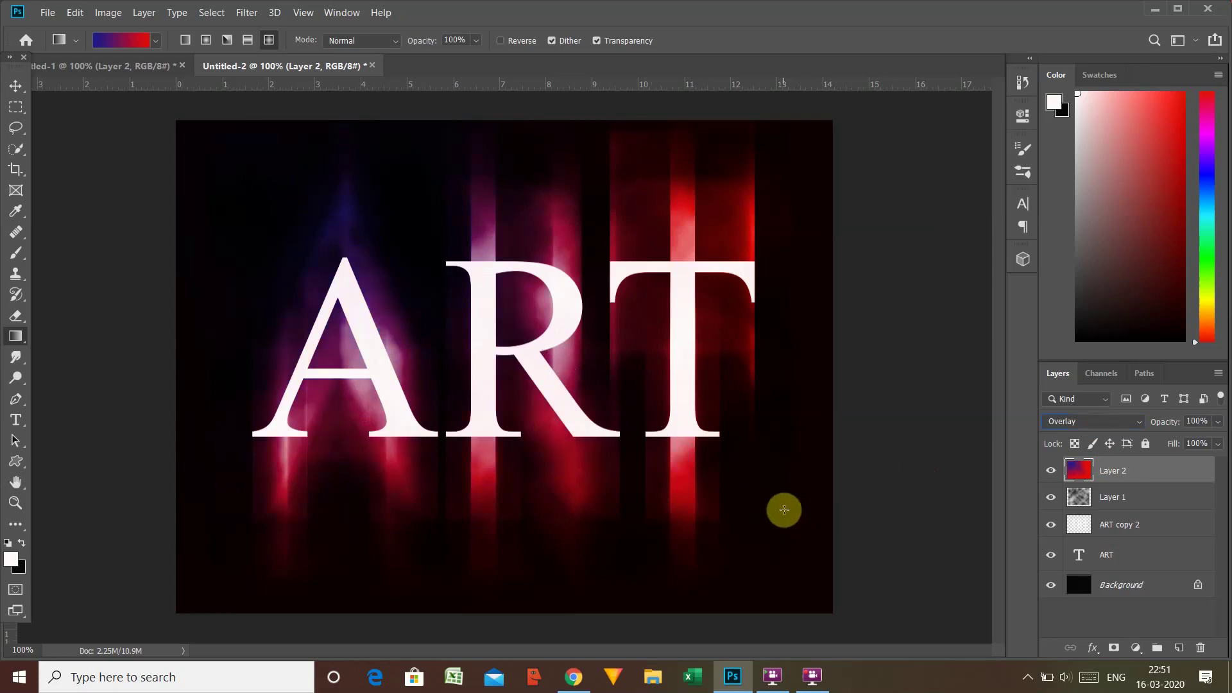